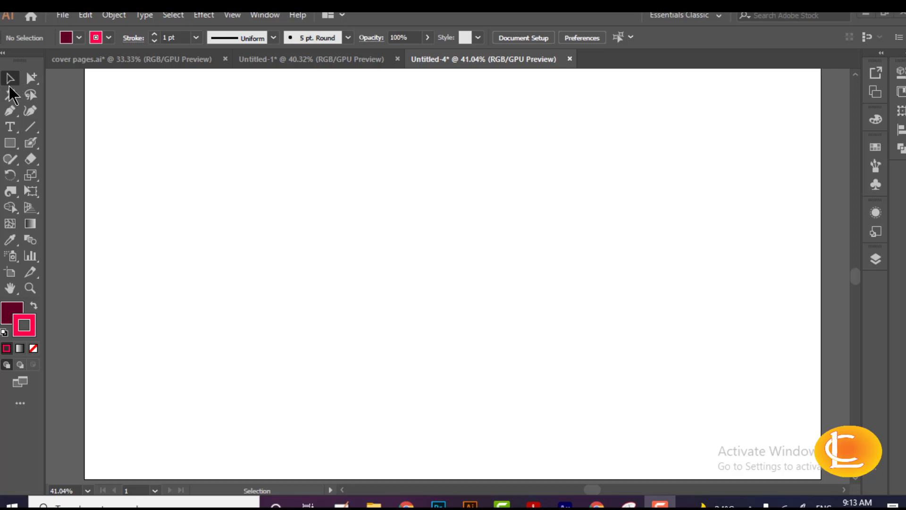
# - Draw a large maroon-filled rectangle across most of the artboard
pyautogui.click(10, 143)
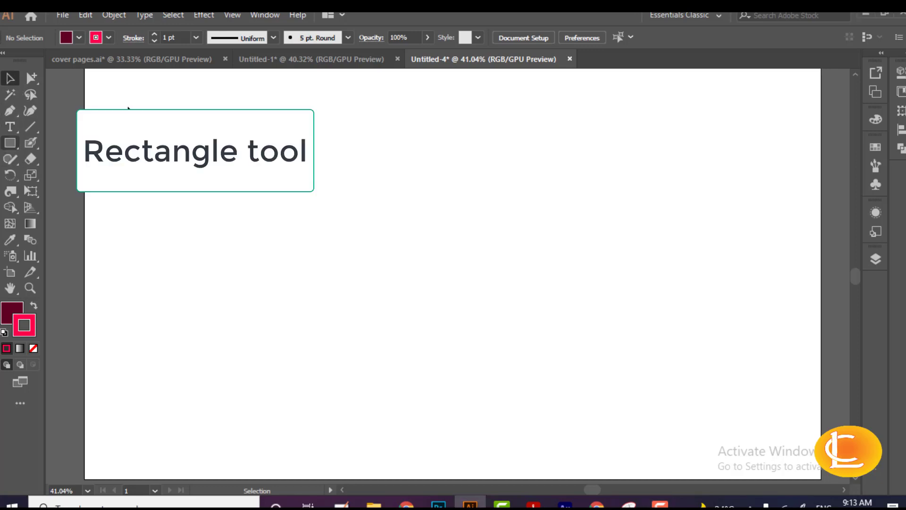
pyautogui.moveTo(134, 105); pyautogui.dragTo(712, 421)
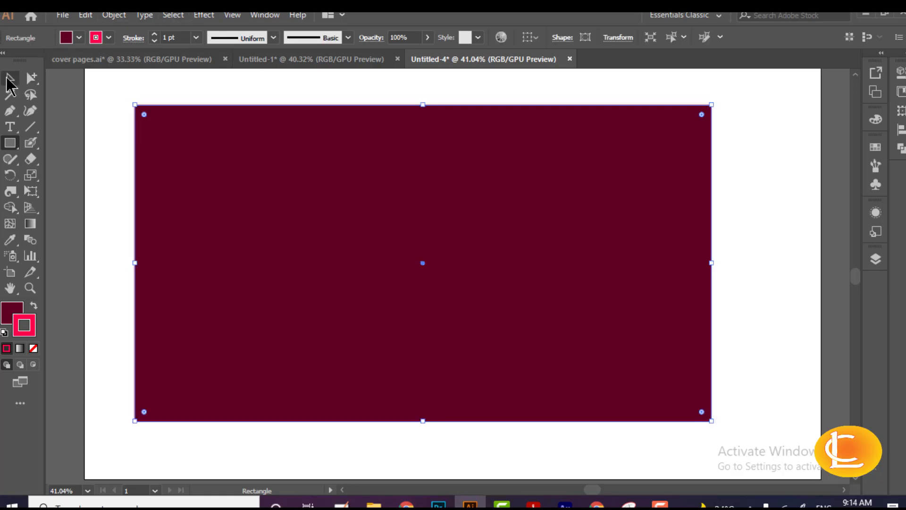
# - Drag the maroon rectangle's corners until it covers the full 1920 × 1080 artboard
pyautogui.click(9, 79)
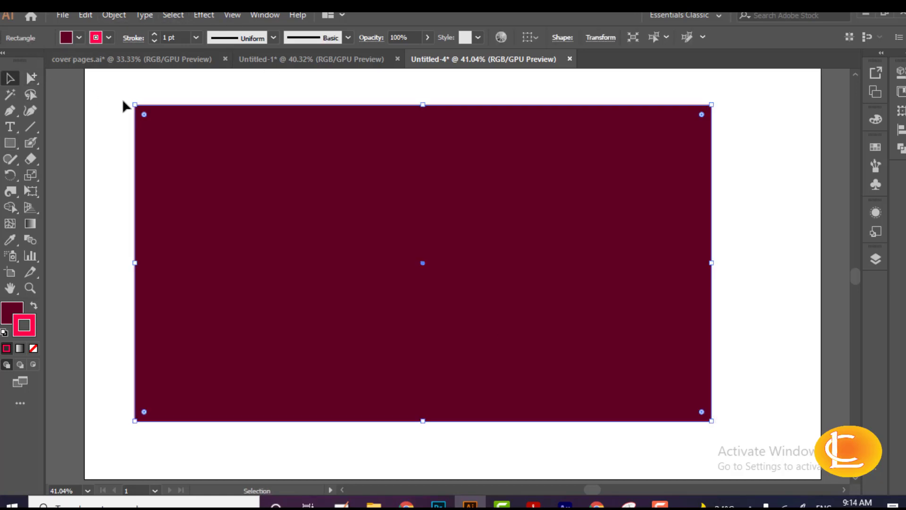
pyautogui.scroll(2, 149, 110)
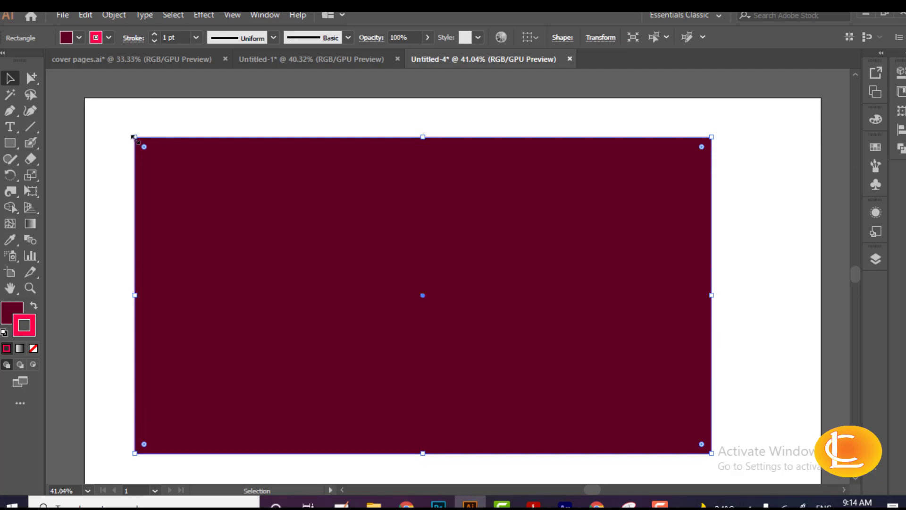
pyautogui.moveTo(134, 137); pyautogui.dragTo(85, 98)
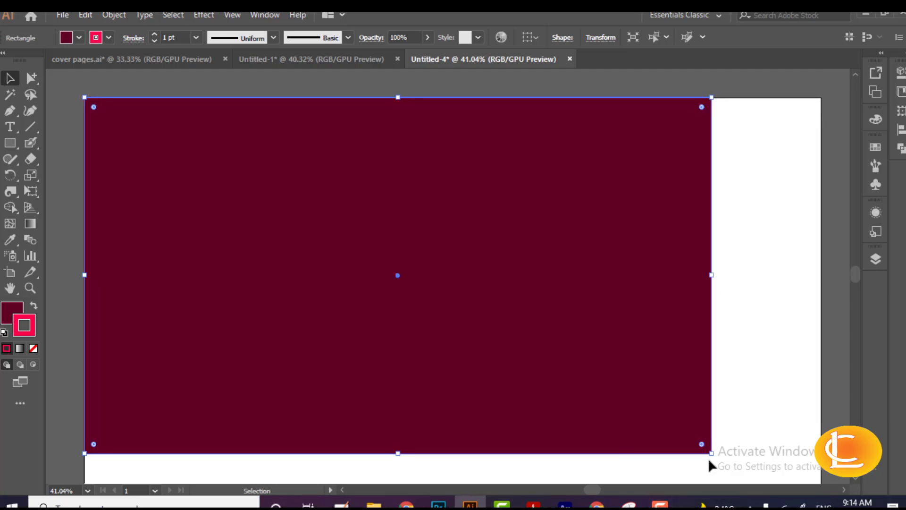
pyautogui.scroll(-3, 710, 465)
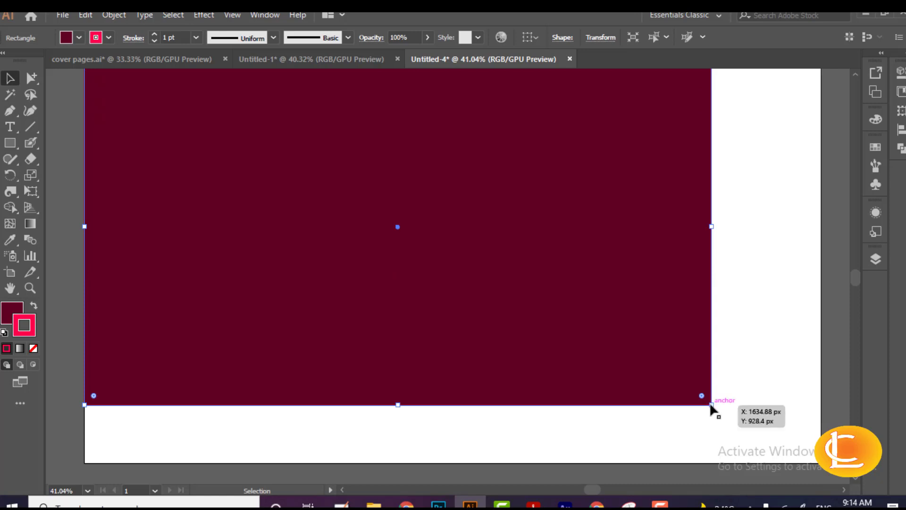
pyautogui.moveTo(711, 405)
pyautogui.mouseDown()
pyautogui.moveTo(833, 468)
pyautogui.moveTo(824, 467)
pyautogui.mouseUp()
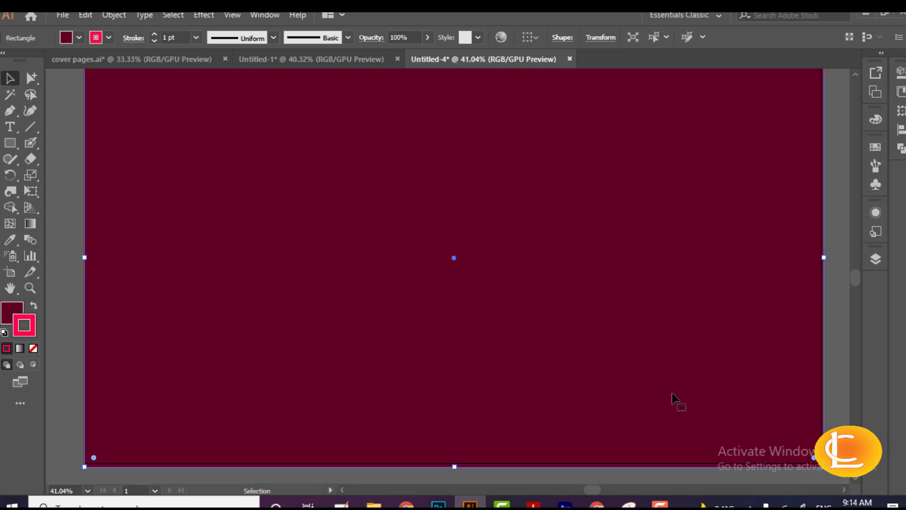
pyautogui.scroll(-1, 675, 399)
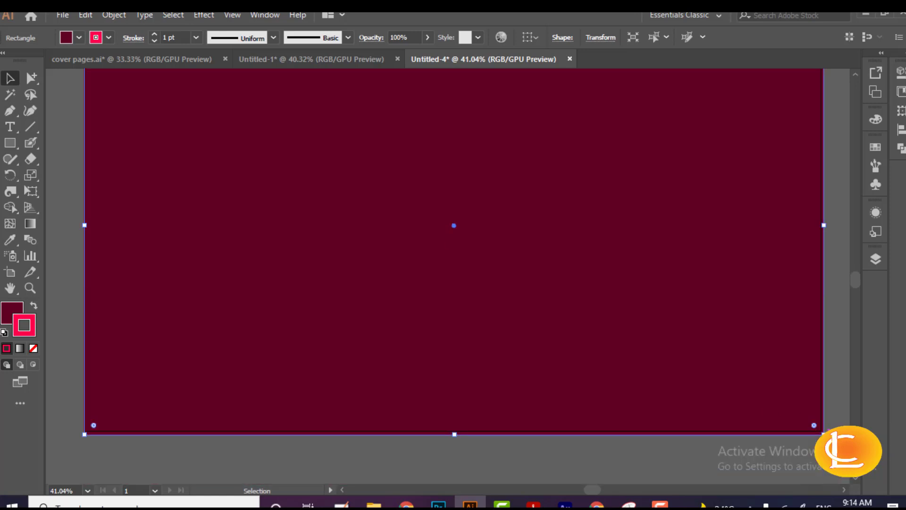
pyautogui.moveTo(823, 434); pyautogui.dragTo(823, 434)
pyautogui.scroll(-2, 759, 401)
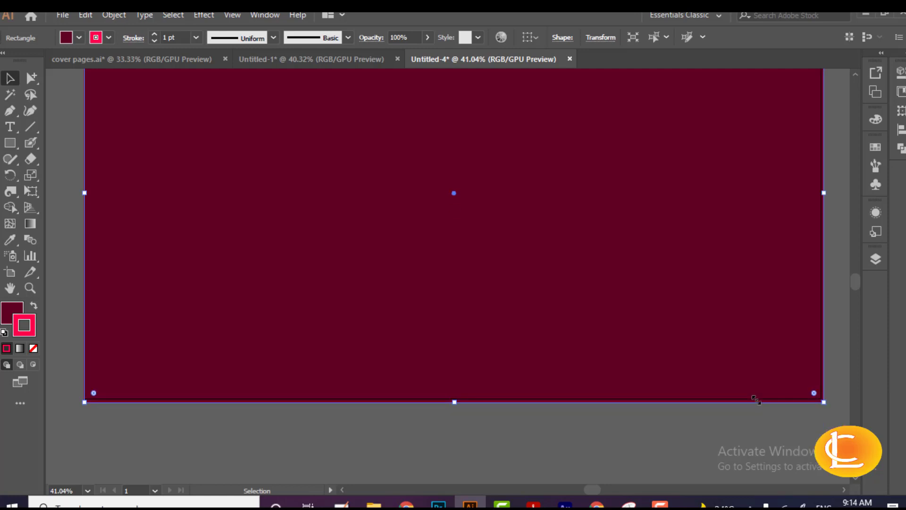
pyautogui.moveTo(823, 386); pyautogui.dragTo(822, 382)
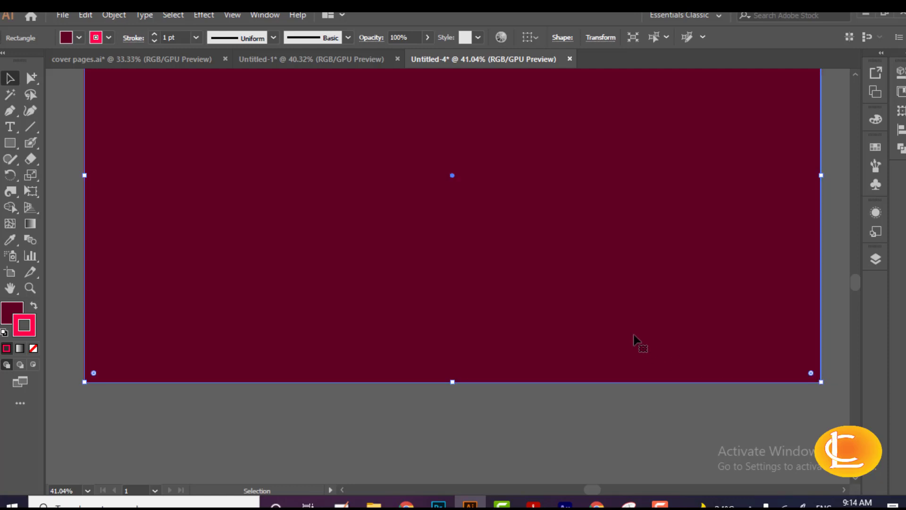
pyautogui.scroll(3, 633, 335)
pyautogui.scroll(2, 109, 186)
pyautogui.press('g')
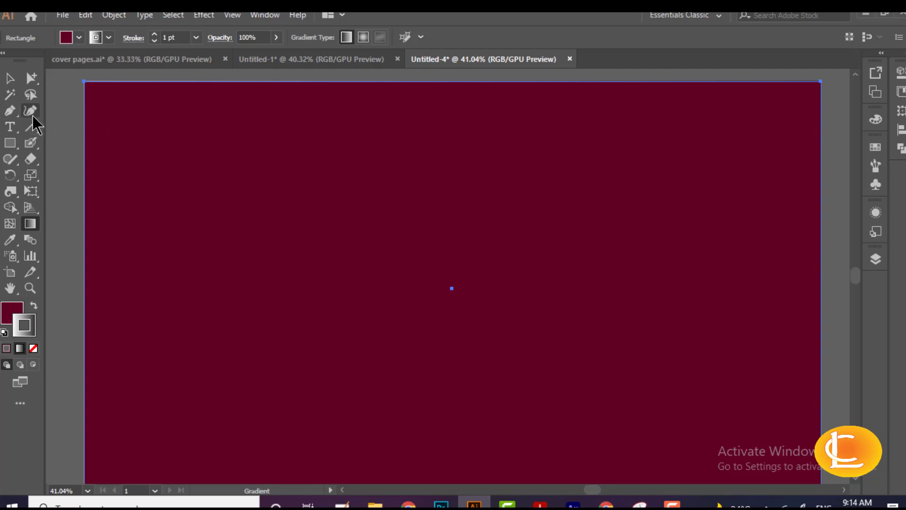
# - Start a Curvature path with its first anchor and set the fill colour to black (000000)
pyautogui.click(30, 110)
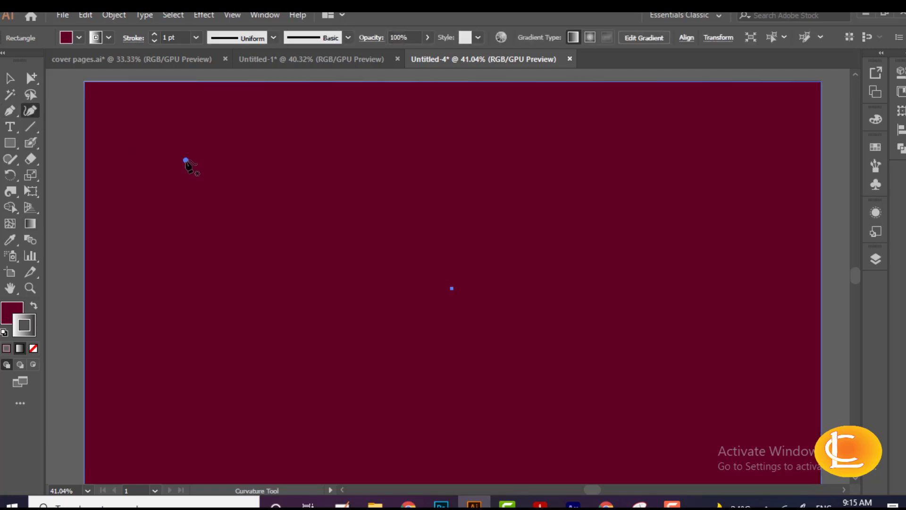
pyautogui.click(165, 192)
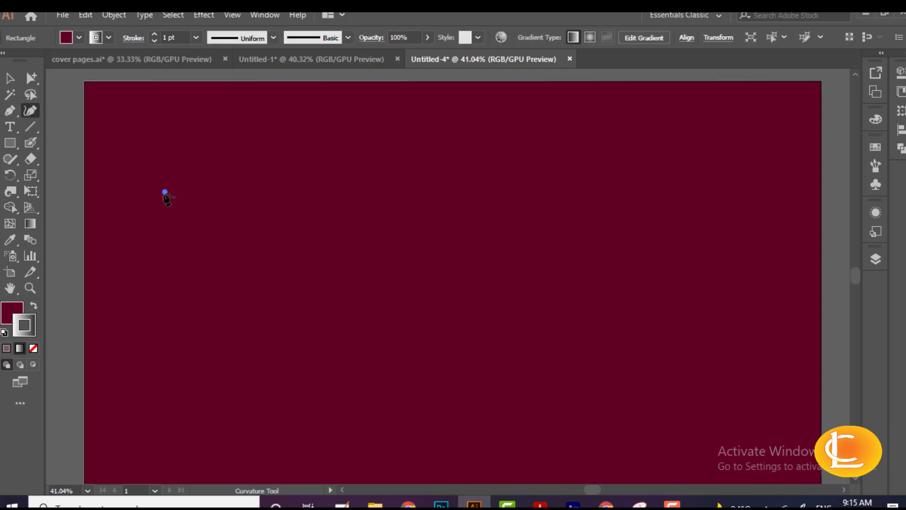
pyautogui.doubleClick(12, 313)
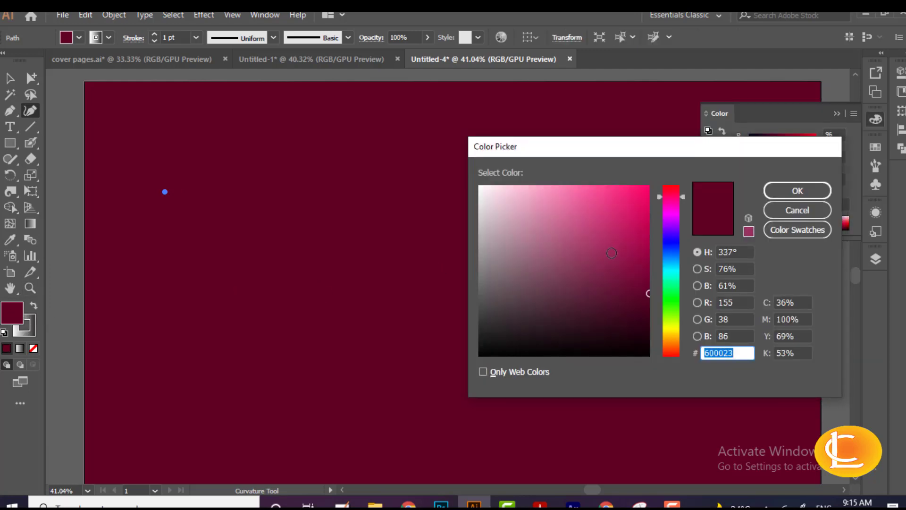
pyautogui.write('000000')
pyautogui.click(791, 193)
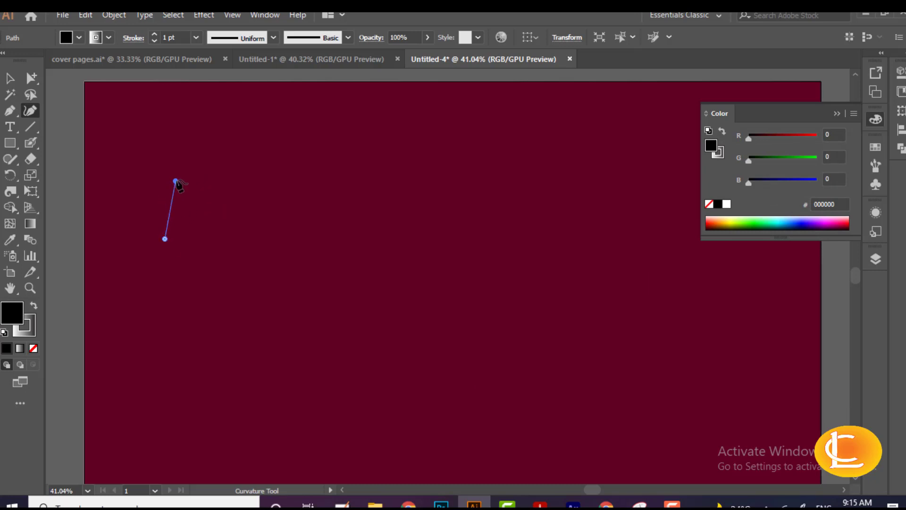
# - Add five more curvature anchors to close the black egg-shaped blob
pyautogui.click(167, 126)
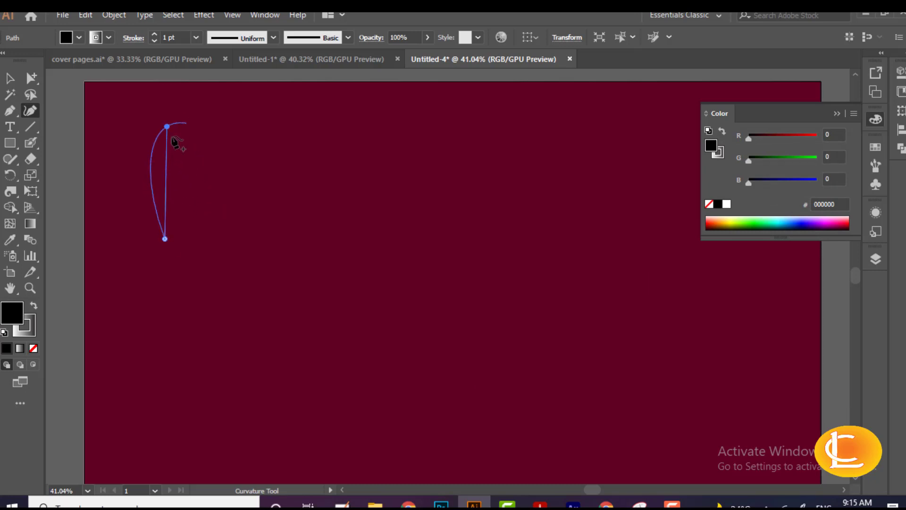
pyautogui.click(110, 111)
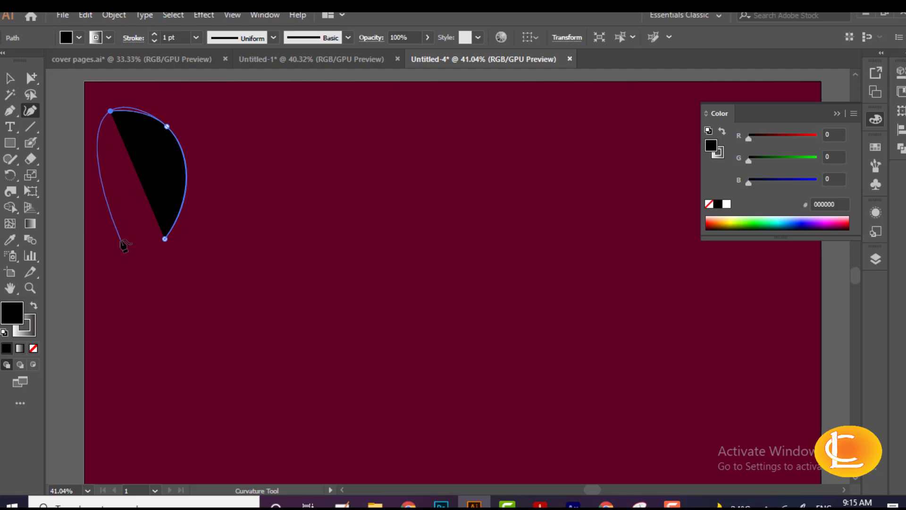
pyautogui.click(121, 240)
pyautogui.click(171, 249)
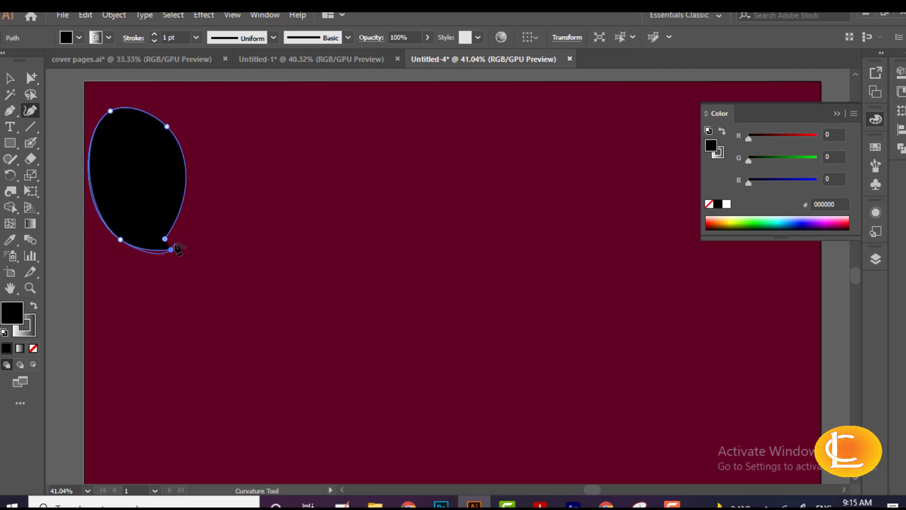
pyautogui.click(175, 222)
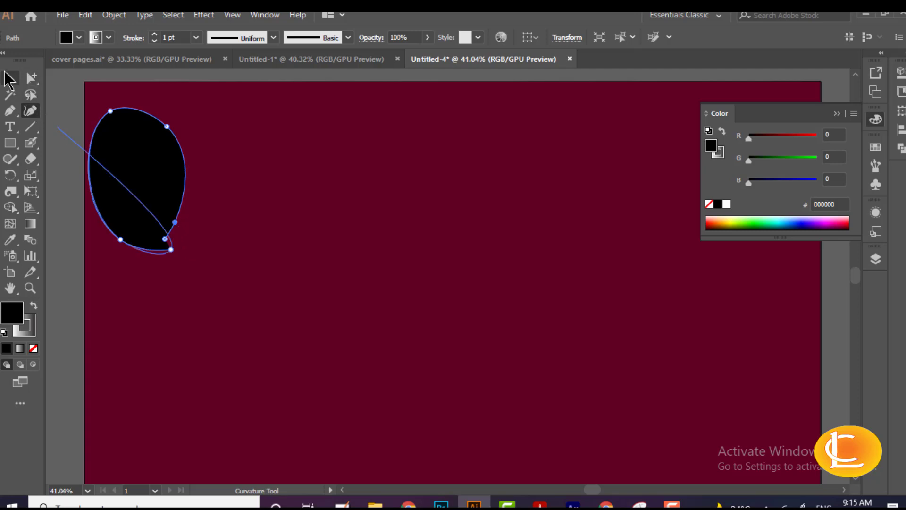
pyautogui.press('Escape')
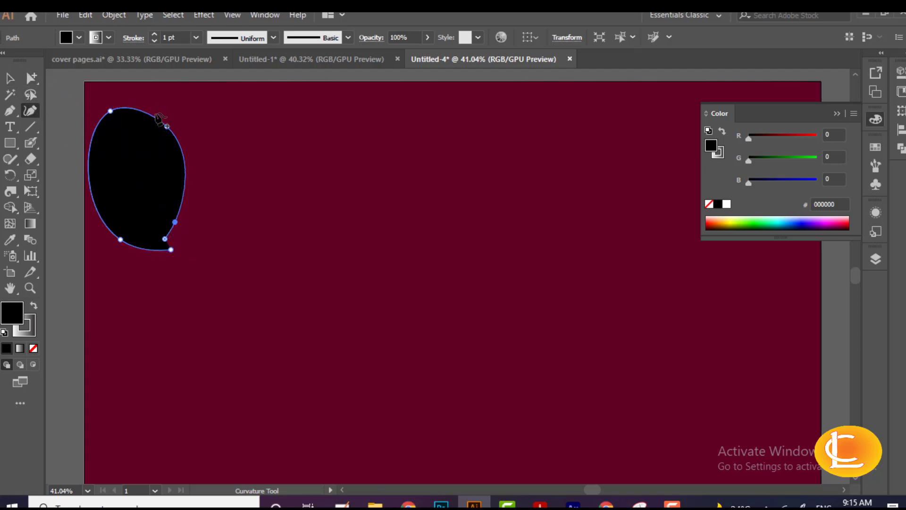
pyautogui.click(166, 126)
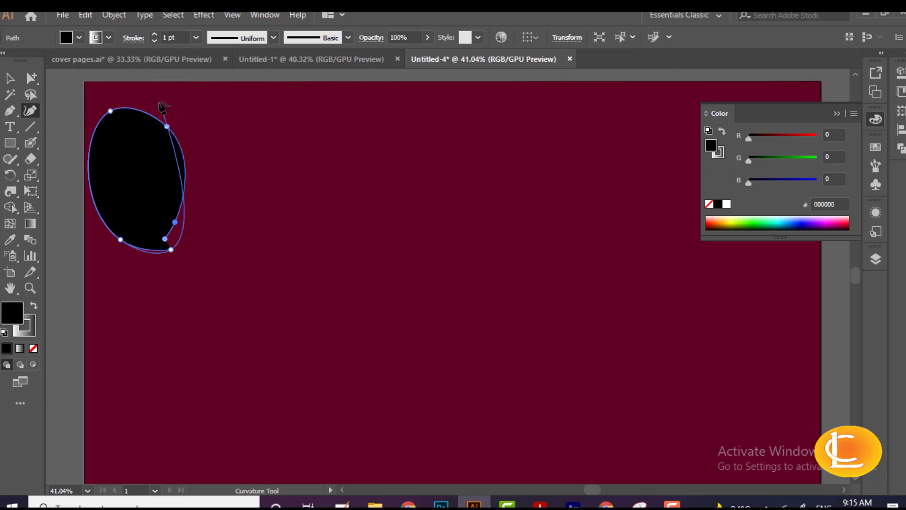
# - Move the black blob right and down into the upper-left area of the artboard
pyautogui.click(10, 78)
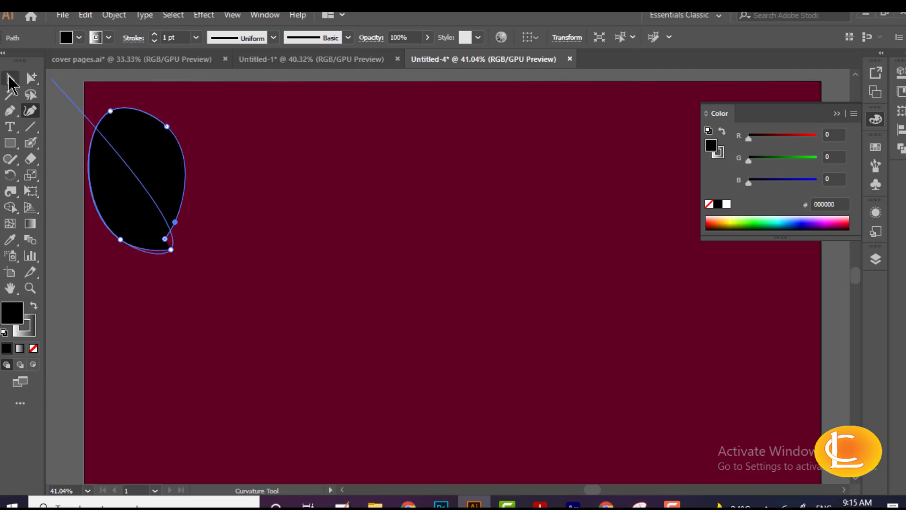
pyautogui.moveTo(152, 207); pyautogui.dragTo(246, 230)
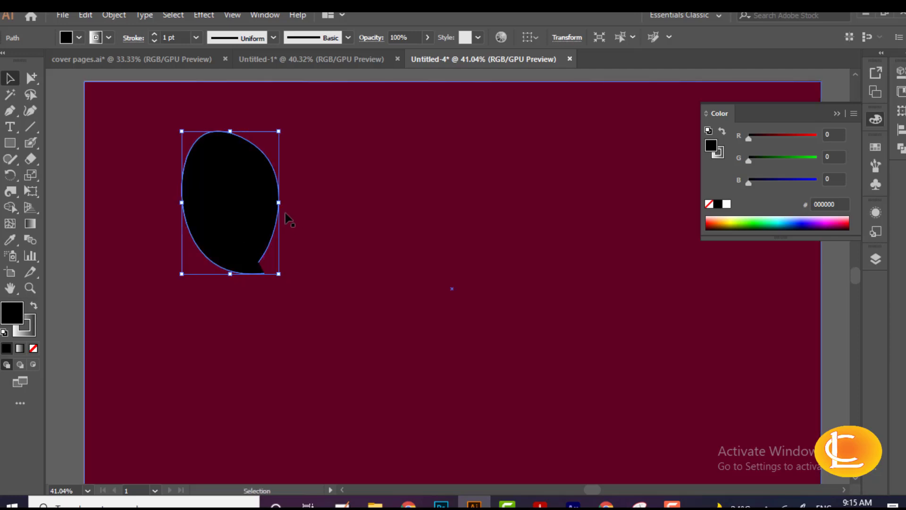
pyautogui.moveTo(267, 258)
pyautogui.mouseDown()
pyautogui.moveTo(300, 277)
pyautogui.moveTo(292, 294)
pyautogui.mouseUp()
# - Switch from Group Selection to the Curvature tool to reshape the black blob
pyautogui.click(324, 273)
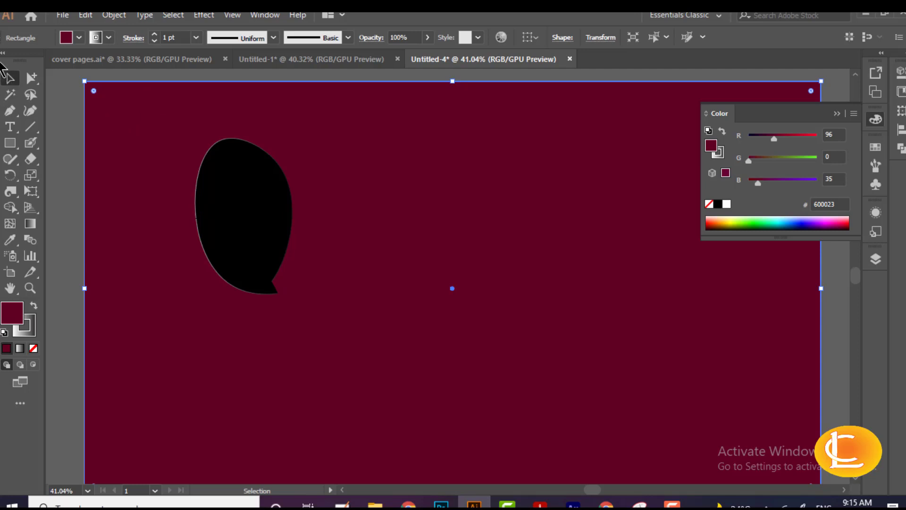
pyautogui.click(11, 143)
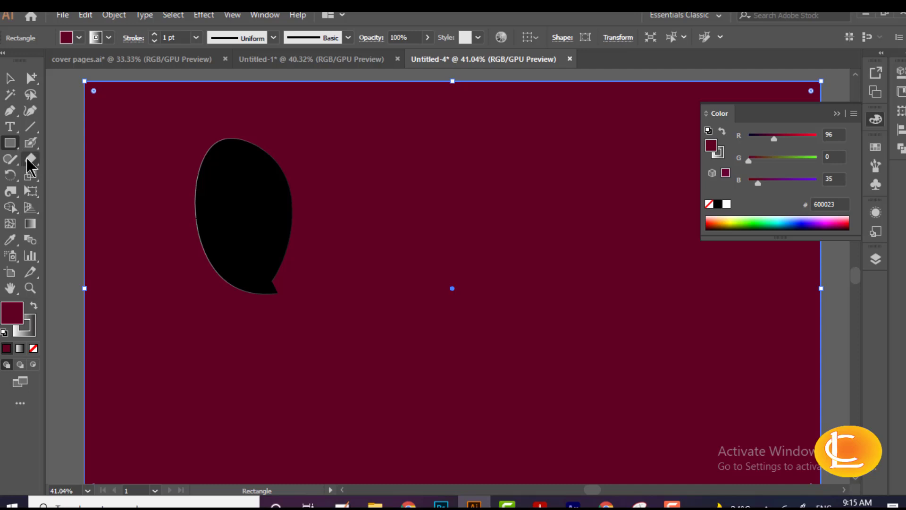
pyautogui.click(29, 80)
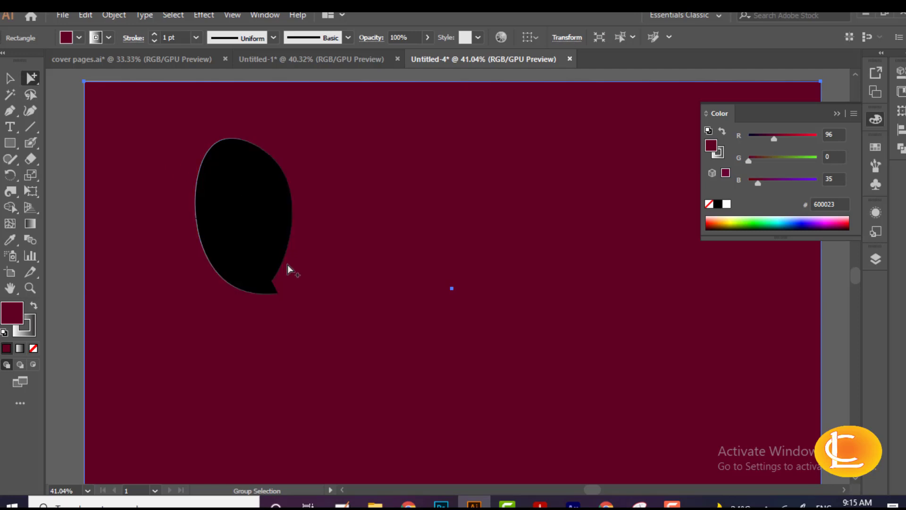
pyautogui.click(30, 110)
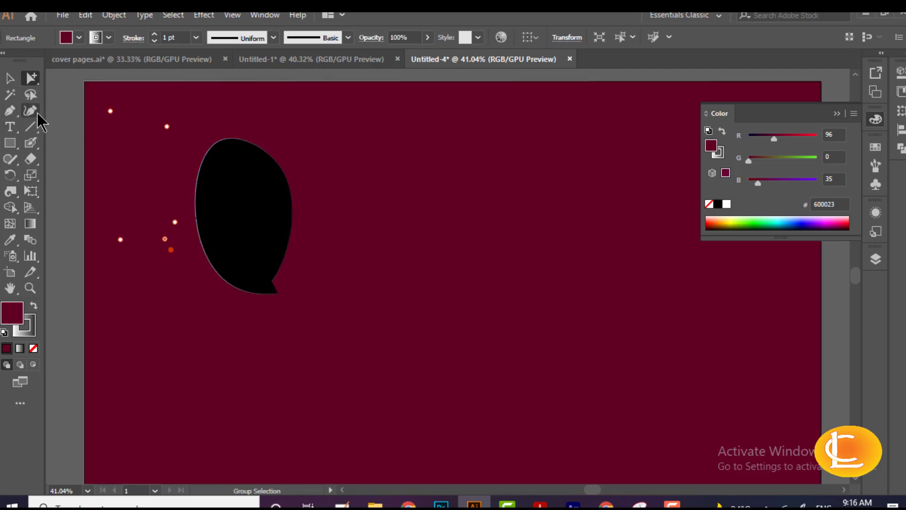
# - Start a Pen path at the blob's bottom tip, extending it upward beside the right edge
pyautogui.click(272, 285)
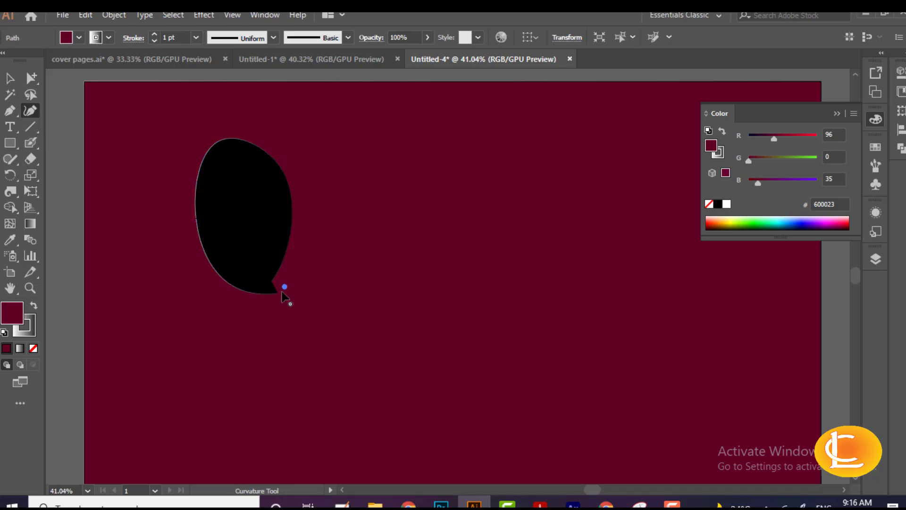
pyautogui.click(9, 110)
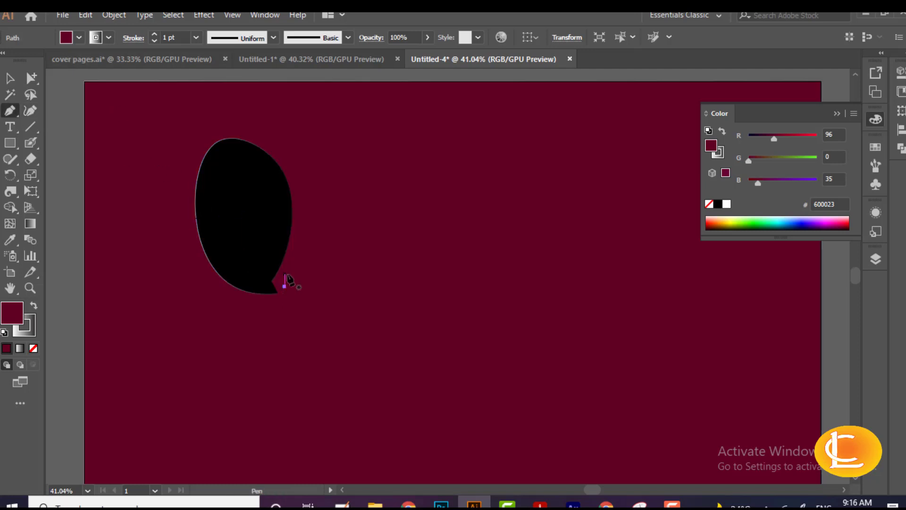
pyautogui.moveTo(284, 274)
pyautogui.mouseDown()
pyautogui.moveTo(282, 293)
pyautogui.moveTo(294, 243)
pyautogui.mouseUp()
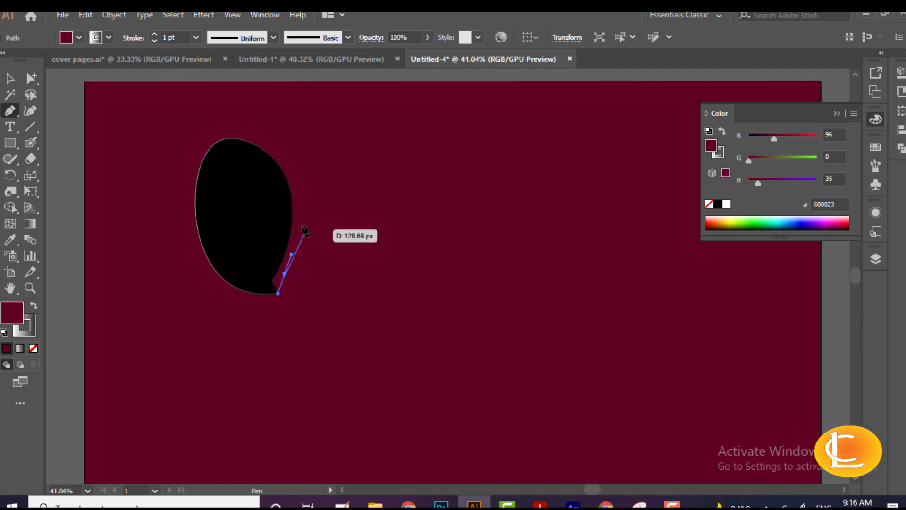
pyautogui.moveTo(294, 243); pyautogui.dragTo(279, 206)
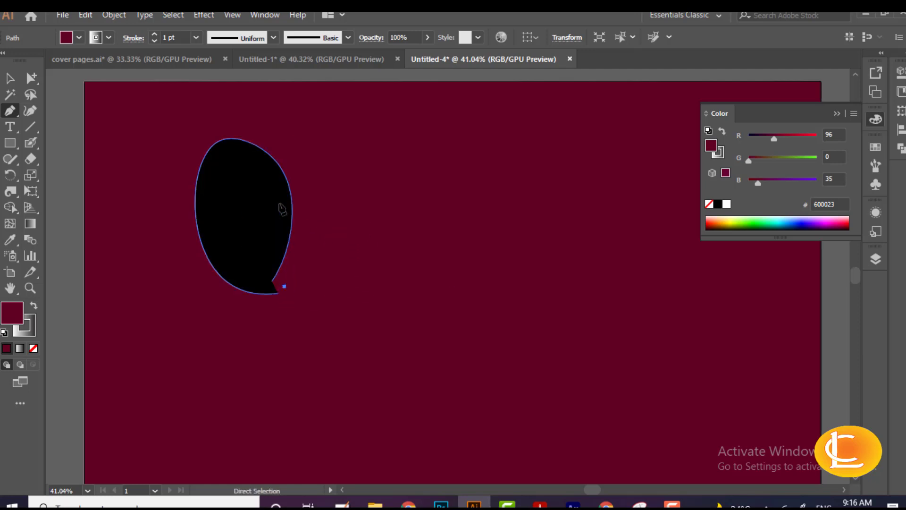
pyautogui.click(28, 114)
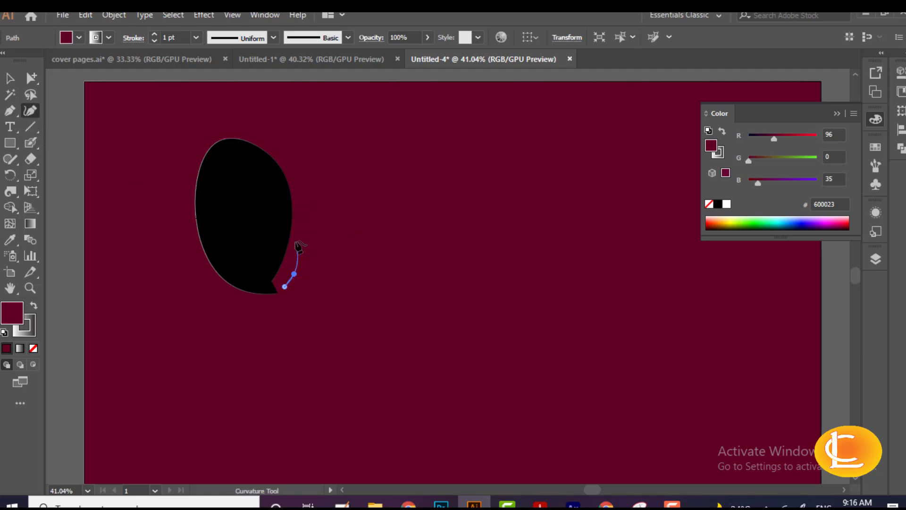
# - Close the new path into a thin curved sliver hugging the blob's right edge
pyautogui.click(293, 238)
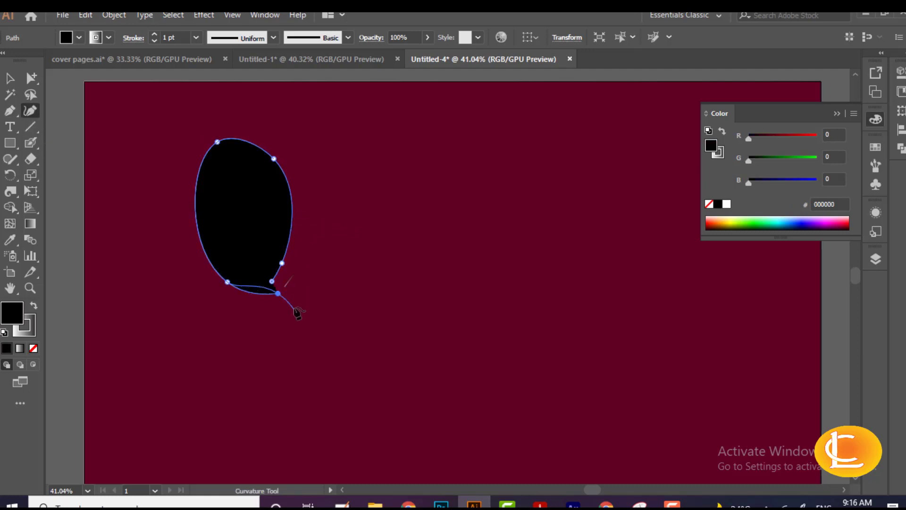
pyautogui.click(307, 231)
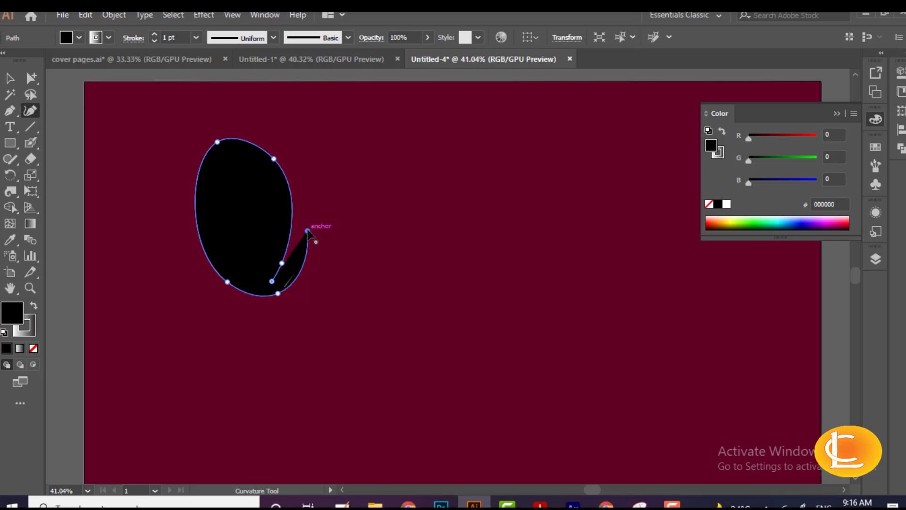
pyautogui.click(292, 210)
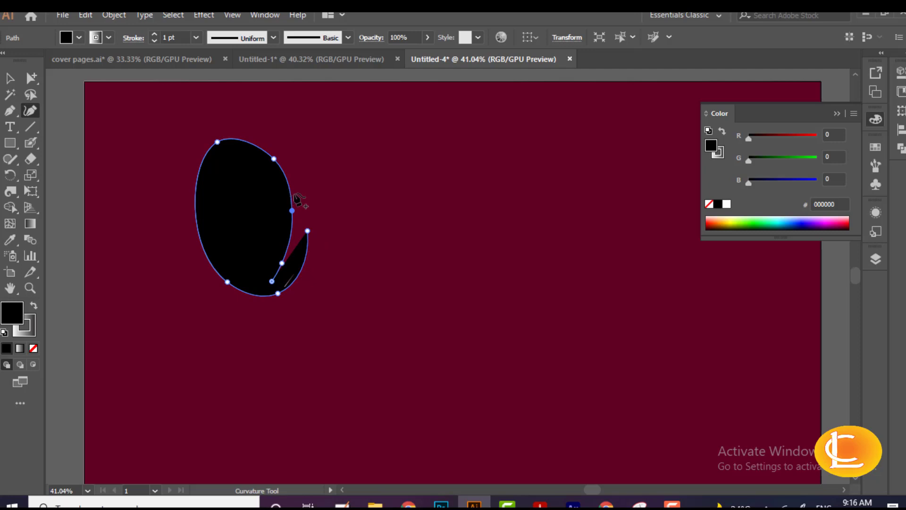
pyautogui.click(298, 195)
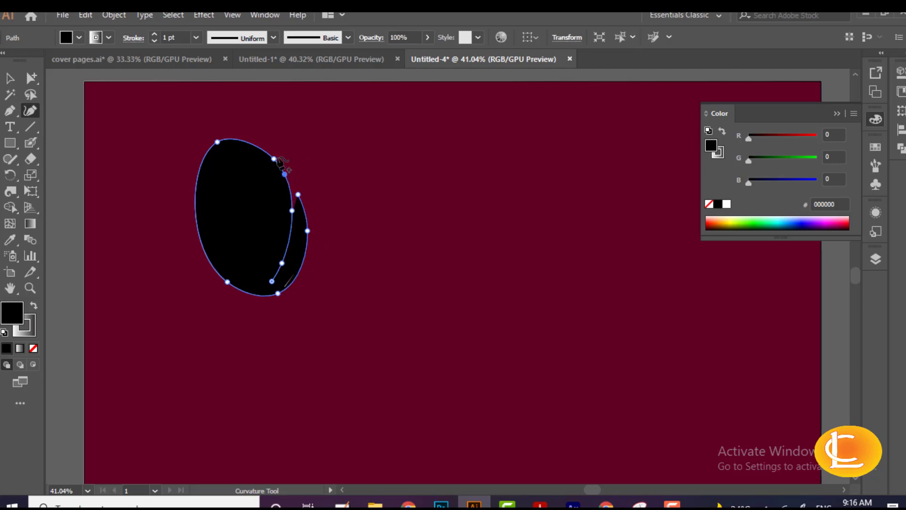
pyautogui.moveTo(298, 194); pyautogui.dragTo(297, 190)
pyautogui.click(297, 191)
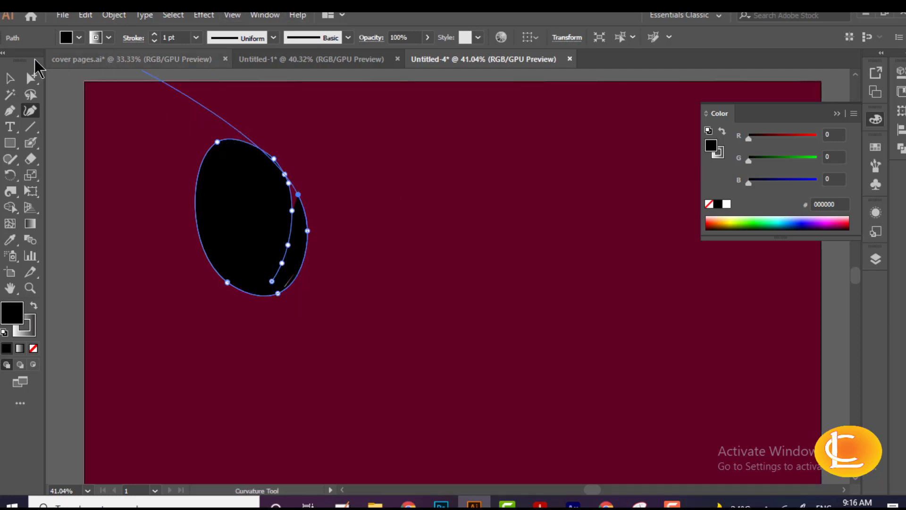
pyautogui.click(10, 78)
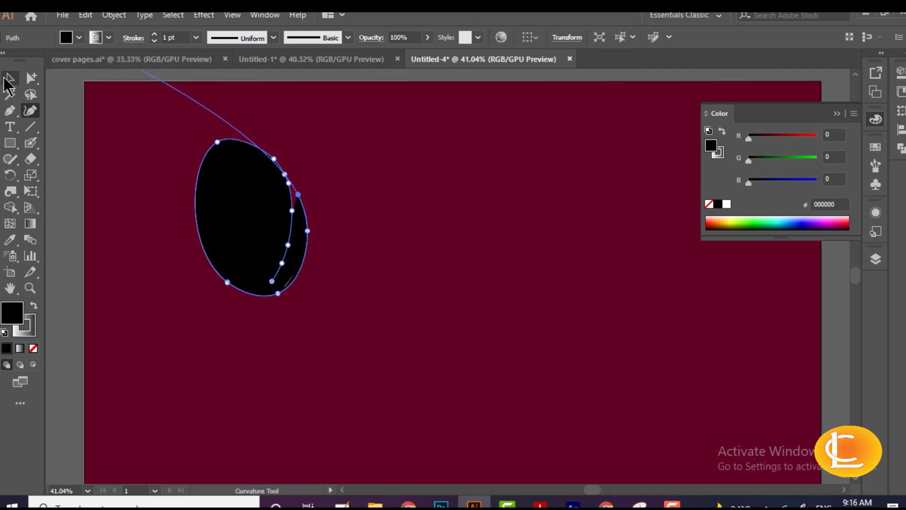
# - Move the black seed toward the top centre and delete the stray line on the left
pyautogui.click(430, 250)
pyautogui.click(838, 113)
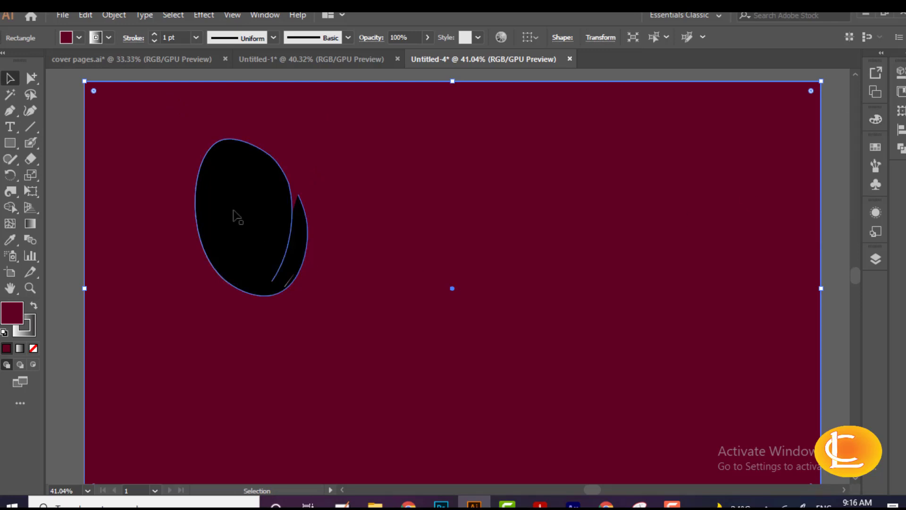
pyautogui.moveTo(264, 238); pyautogui.dragTo(392, 232)
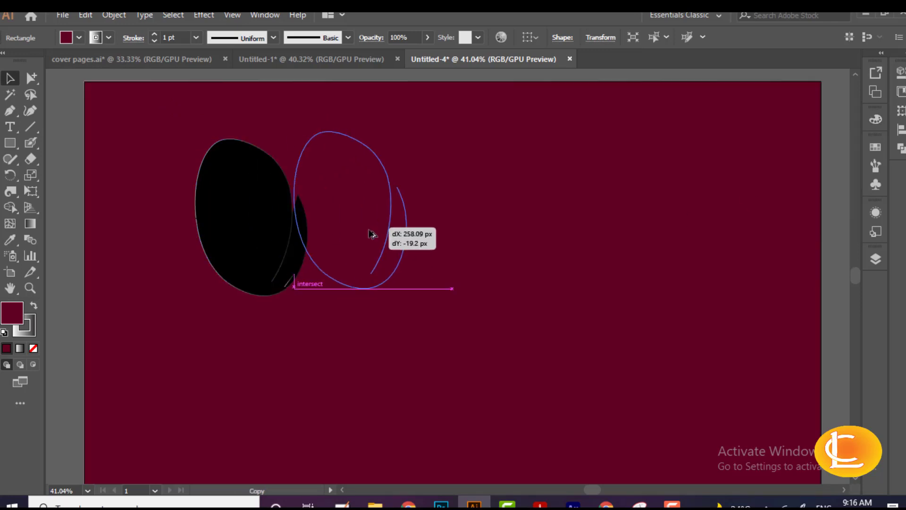
pyautogui.click(525, 238)
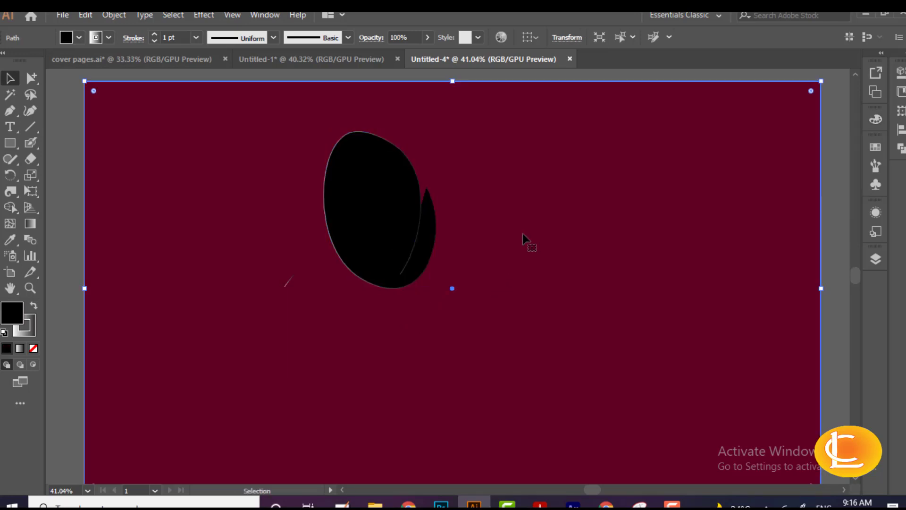
pyautogui.click(291, 279)
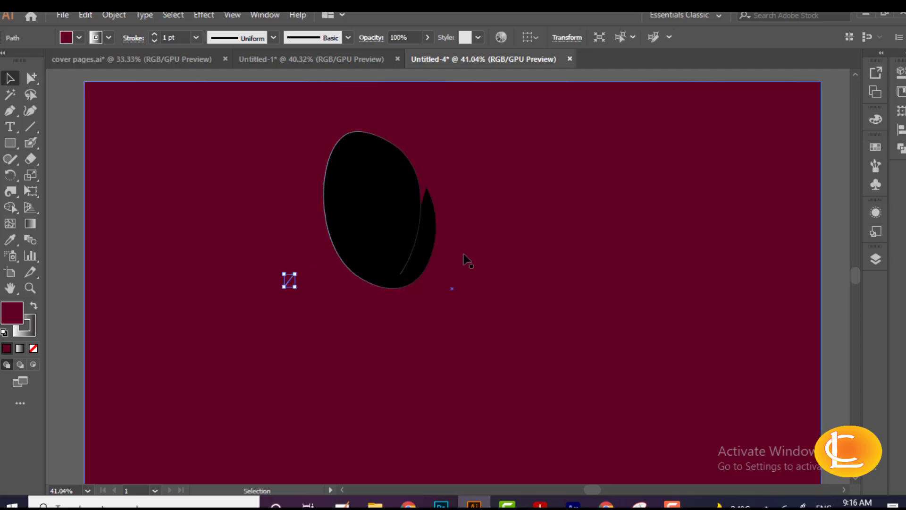
pyautogui.press('Delete')
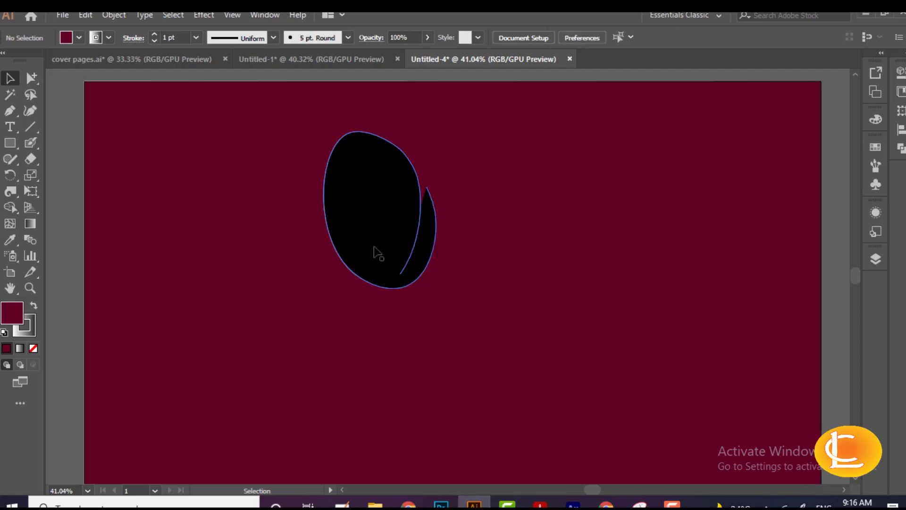
# - Alt-drag four seed copies around the artboard, then scale down the top-left copy
pyautogui.moveTo(378, 253)
pyautogui.mouseDown()
pyautogui.moveTo(535, 253)
pyautogui.moveTo(495, 398)
pyautogui.mouseUp()
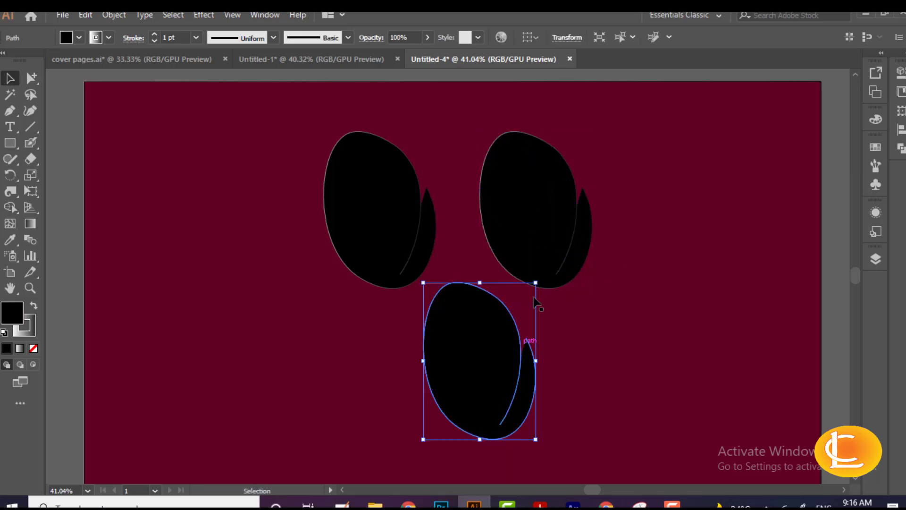
pyautogui.moveTo(545, 241); pyautogui.dragTo(699, 217)
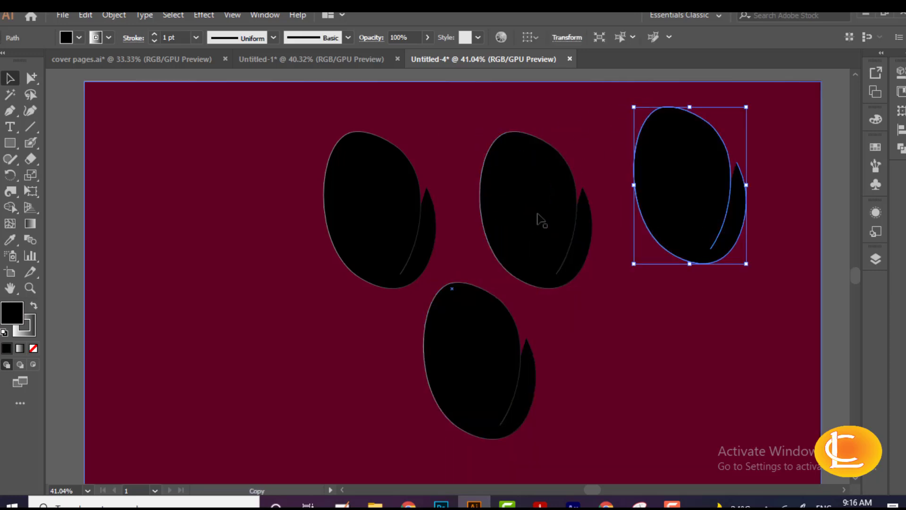
pyautogui.moveTo(387, 215); pyautogui.dragTo(190, 184)
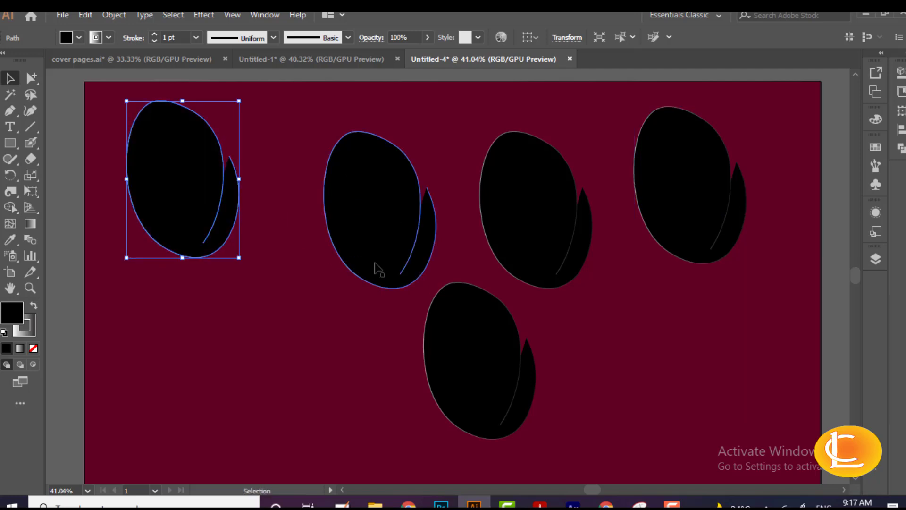
pyautogui.moveTo(361, 281); pyautogui.dragTo(249, 433)
pyautogui.scroll(-1, 708, 334)
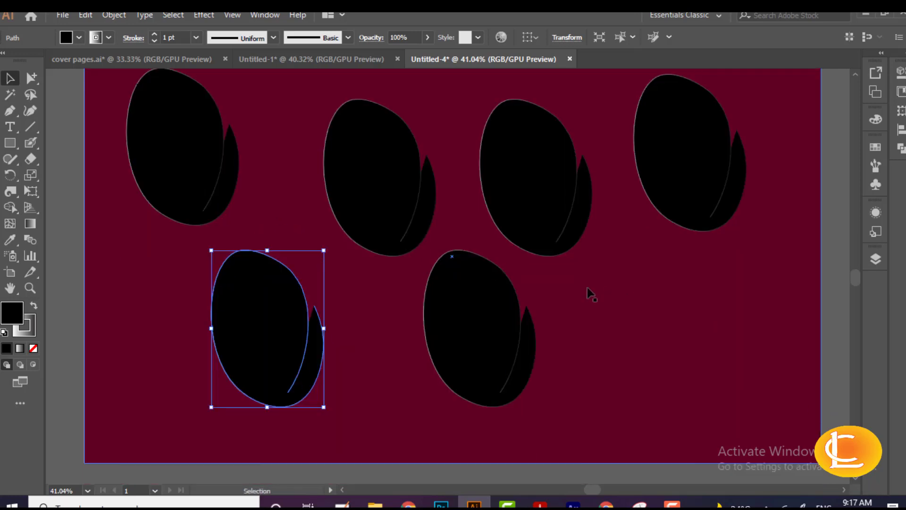
pyautogui.click(216, 153)
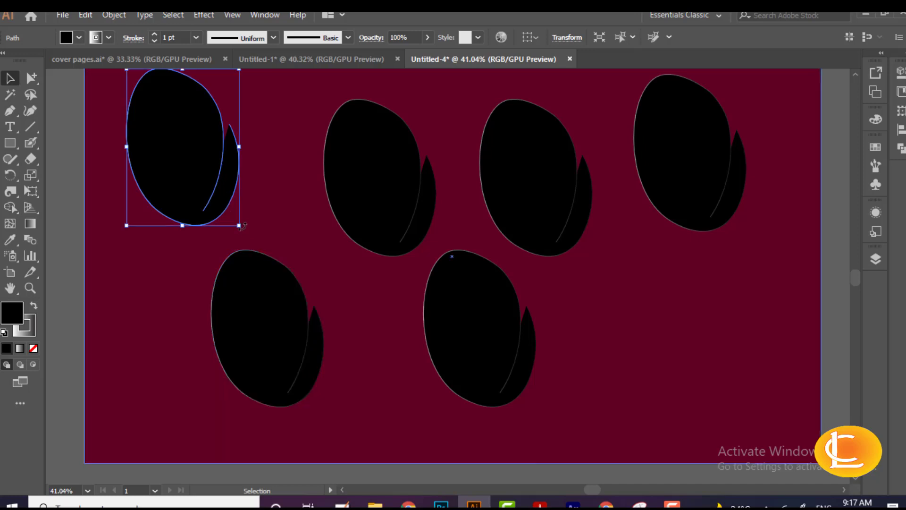
pyautogui.moveTo(242, 226); pyautogui.dragTo(188, 161)
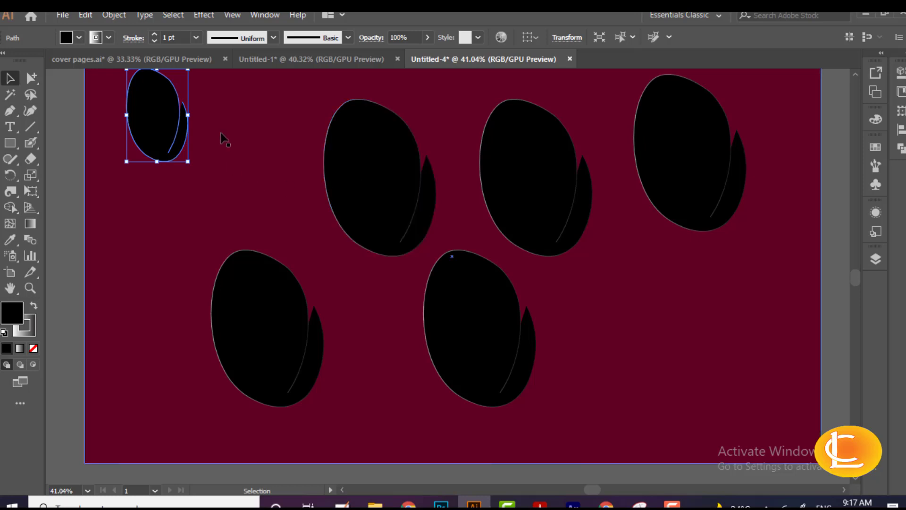
# - Alt-drag small and large egg copies into the top-left corner, lower-left corner and gaps
pyautogui.moveTo(172, 134); pyautogui.dragTo(278, 204)
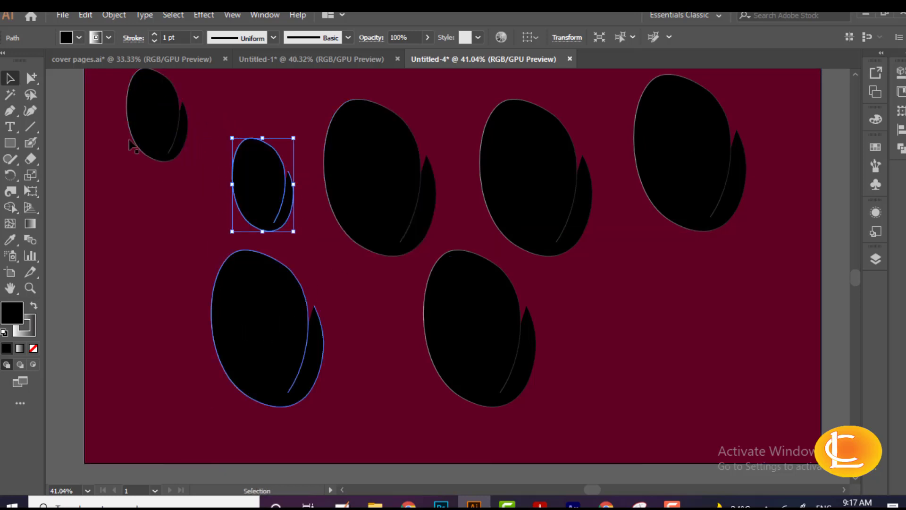
pyautogui.moveTo(142, 99); pyautogui.dragTo(370, 368)
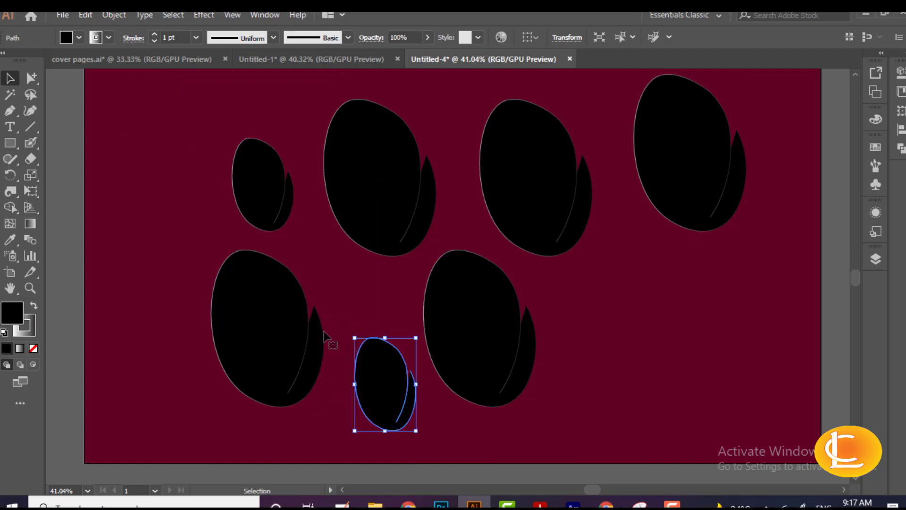
pyautogui.moveTo(288, 361); pyautogui.dragTo(186, 173)
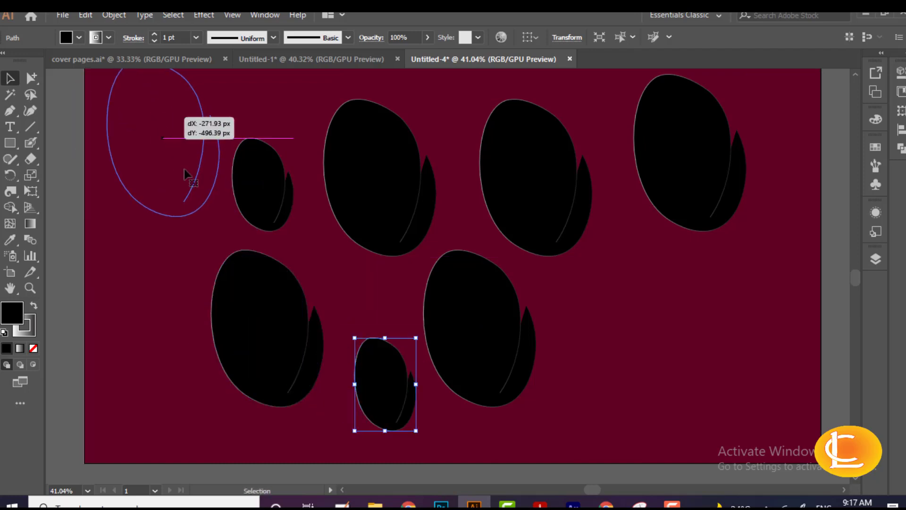
pyautogui.moveTo(159, 220); pyautogui.dragTo(158, 220)
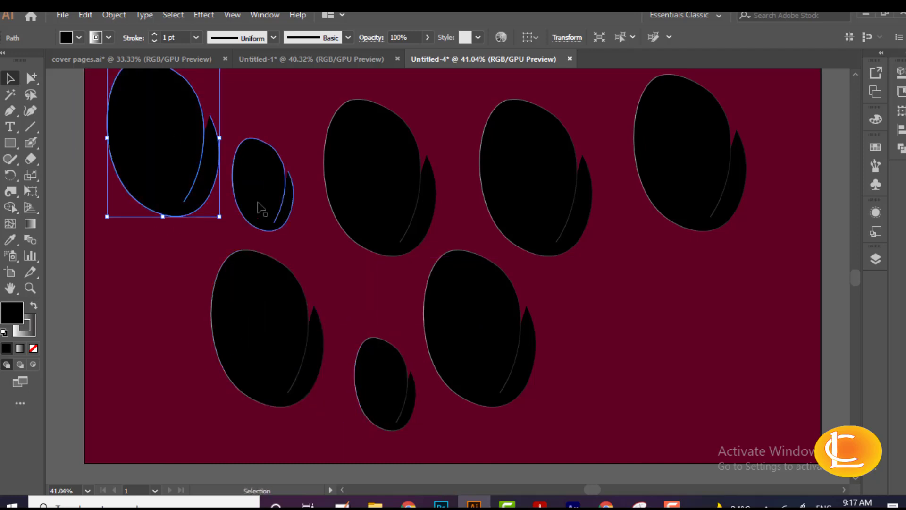
pyautogui.moveTo(259, 206)
pyautogui.mouseDown()
pyautogui.moveTo(167, 381)
pyautogui.moveTo(128, 403)
pyautogui.mouseUp()
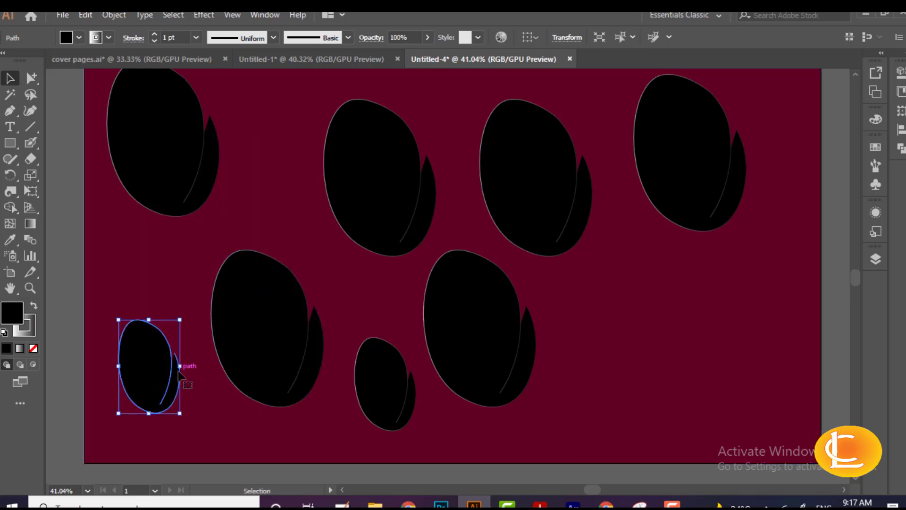
pyautogui.moveTo(167, 371); pyautogui.dragTo(301, 164)
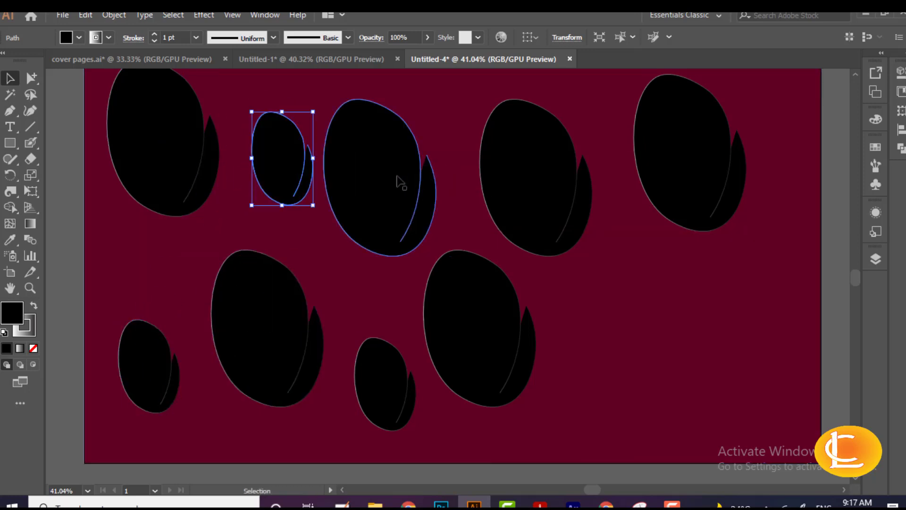
# - Raise the second top egg, add a large egg at lower right, delete the upper middle-right egg
pyautogui.moveTo(404, 164); pyautogui.dragTo(413, 145)
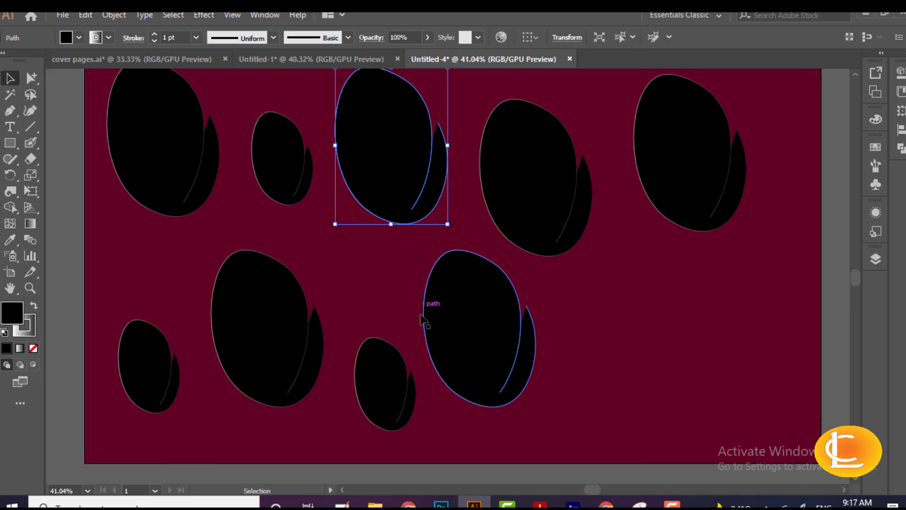
pyautogui.moveTo(543, 216); pyautogui.dragTo(696, 389)
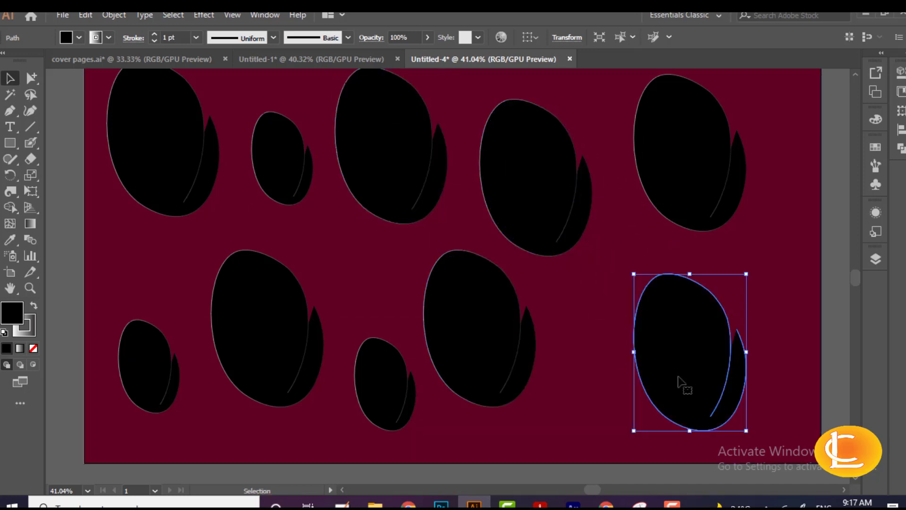
pyautogui.click(527, 218)
pyautogui.press('Delete')
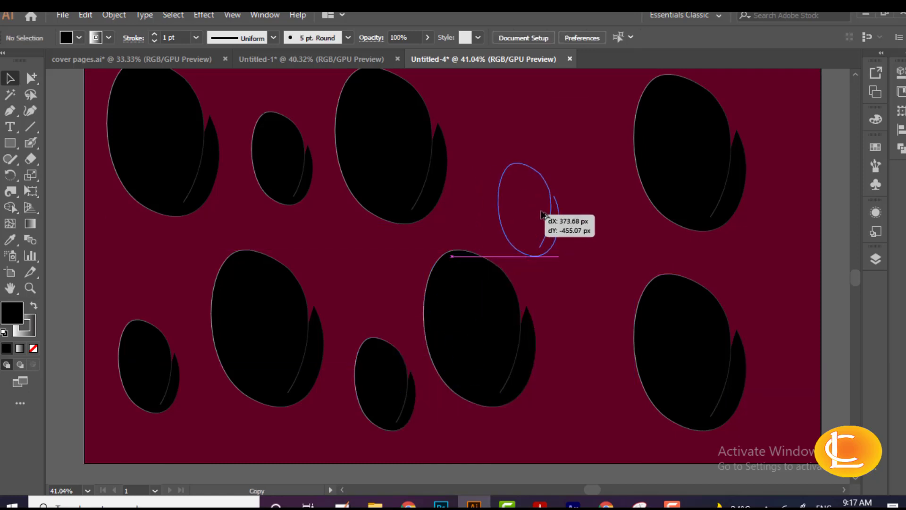
# - Add a small egg copy at the right and nudge eggs to even out both rows
pyautogui.moveTo(467, 329)
pyautogui.mouseDown()
pyautogui.moveTo(559, 208)
pyautogui.moveTo(594, 407)
pyautogui.moveTo(793, 219)
pyautogui.moveTo(796, 412)
pyautogui.mouseUp()
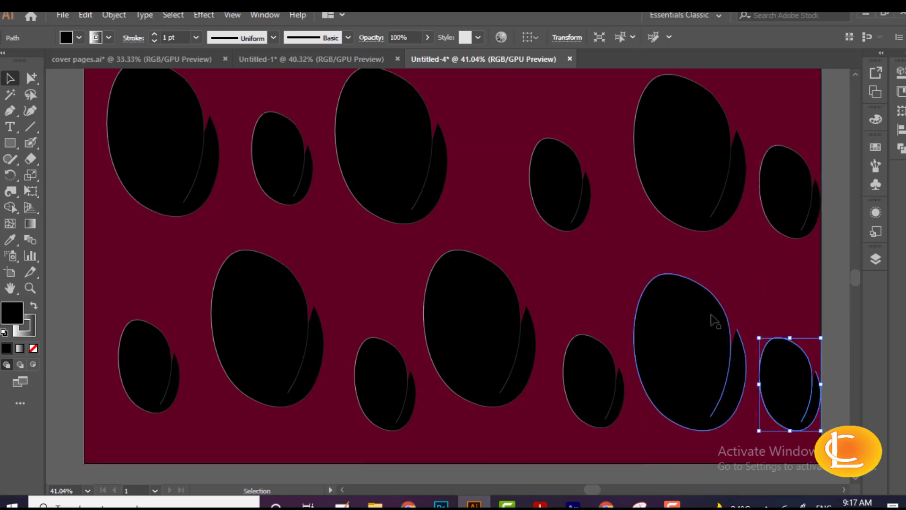
pyautogui.scroll(2, 458, 238)
pyautogui.moveTo(557, 226); pyautogui.dragTo(557, 210)
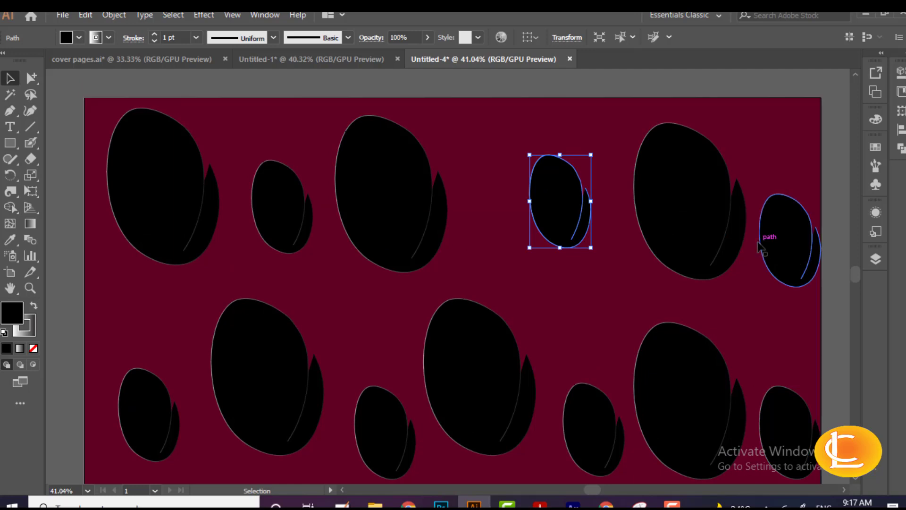
pyautogui.moveTo(727, 238); pyautogui.dragTo(705, 222)
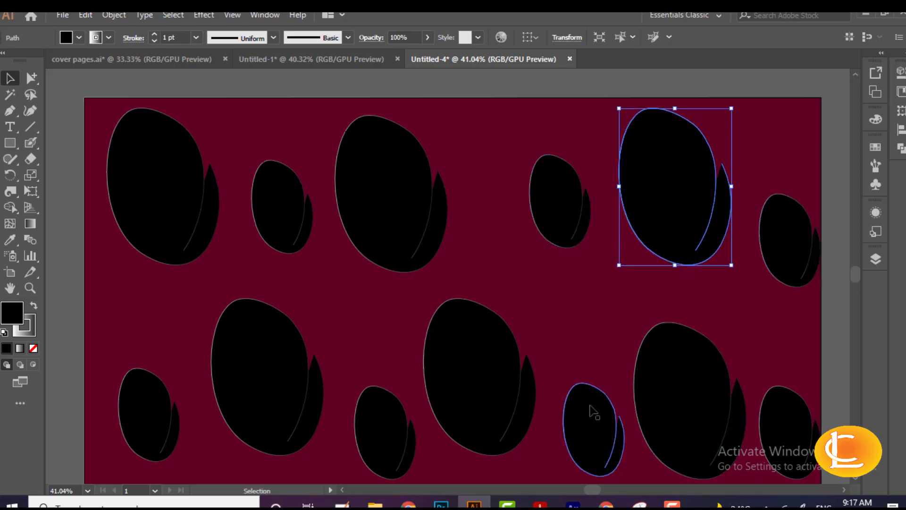
pyautogui.moveTo(594, 411); pyautogui.dragTo(591, 395)
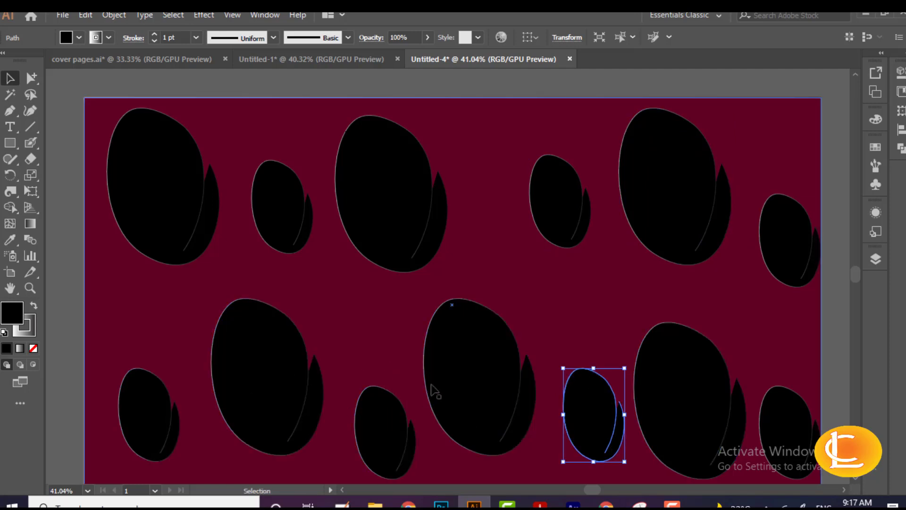
pyautogui.scroll(-1, 708, 227)
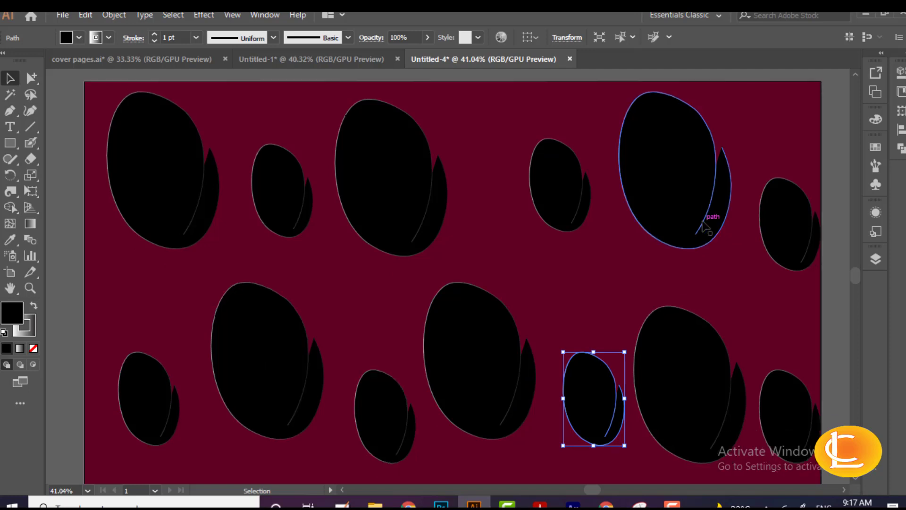
pyautogui.moveTo(690, 409); pyautogui.dragTo(690, 392)
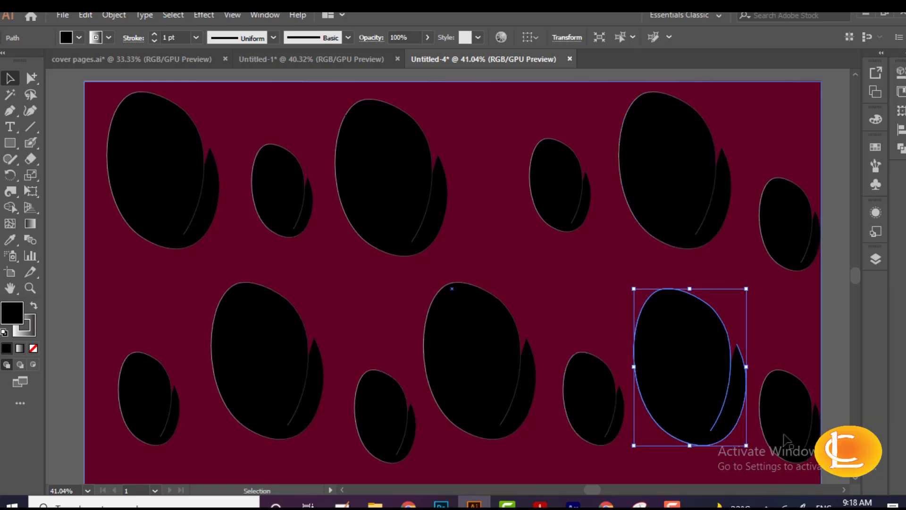
pyautogui.moveTo(786, 236); pyautogui.dragTo(784, 218)
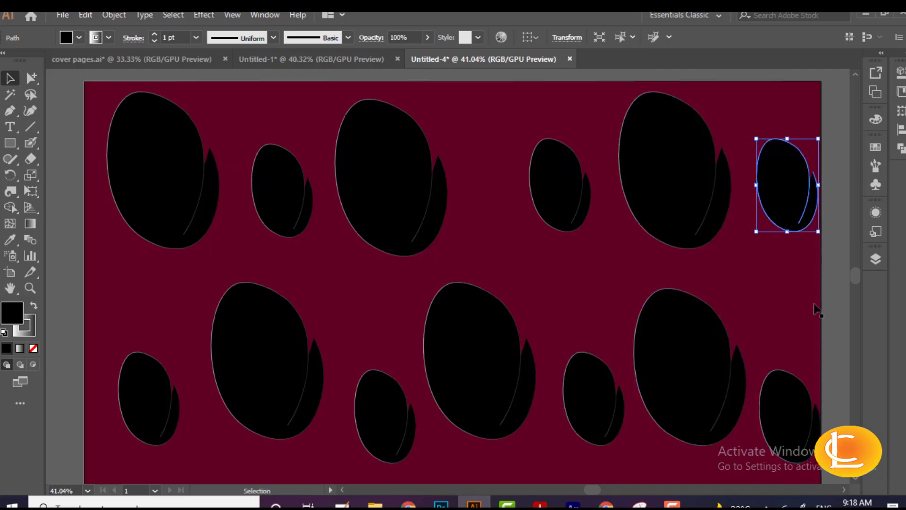
pyautogui.click(795, 317)
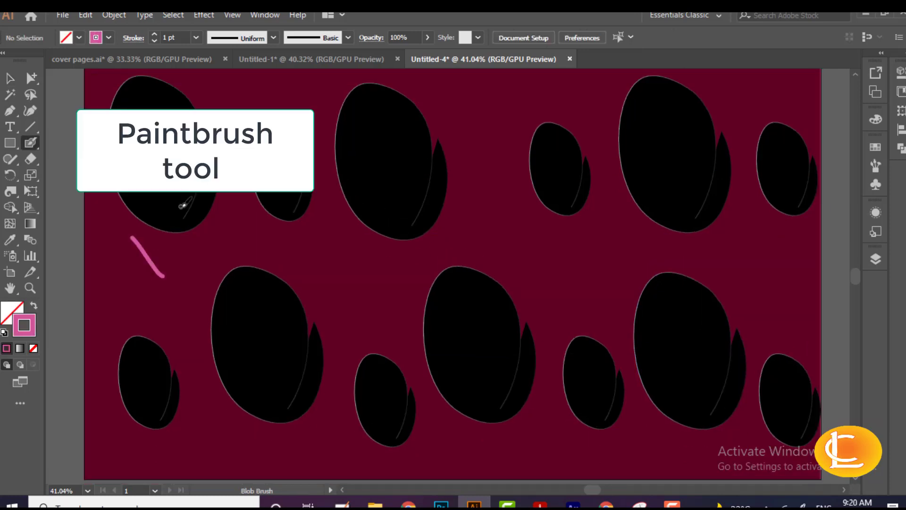
# - Paint a pink wavy Blob Brush squiggle across the large top-left egg
pyautogui.keyDown('ctrl'); pyautogui.click(184, 206); pyautogui.keyUp('ctrl')
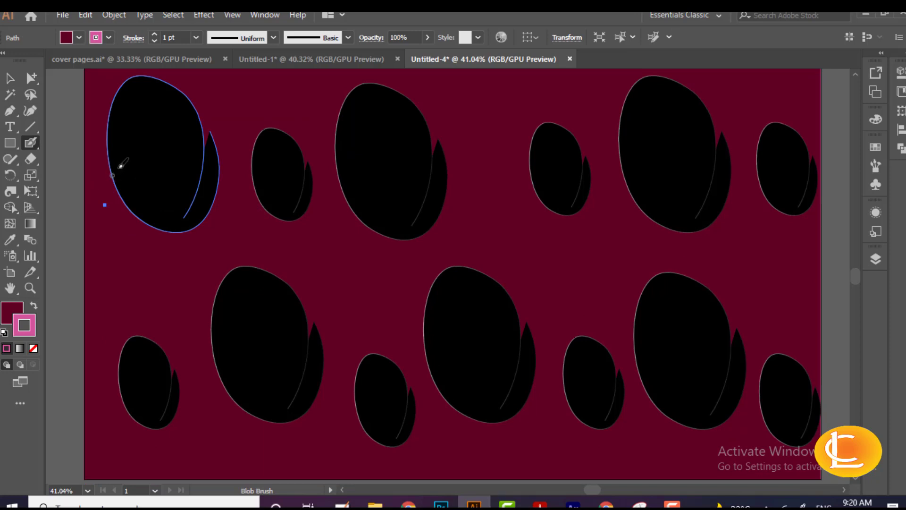
pyautogui.moveTo(112, 175); pyautogui.dragTo(169, 134)
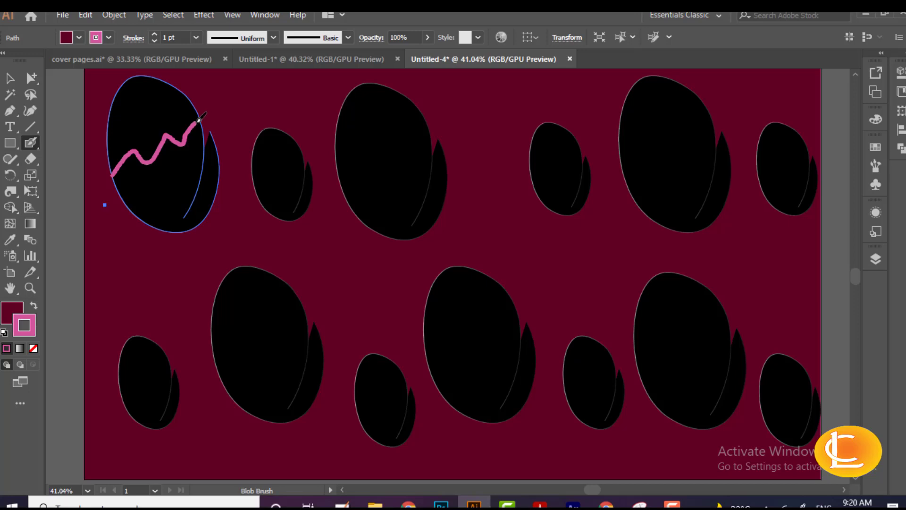
pyautogui.moveTo(199, 121); pyautogui.dragTo(197, 121)
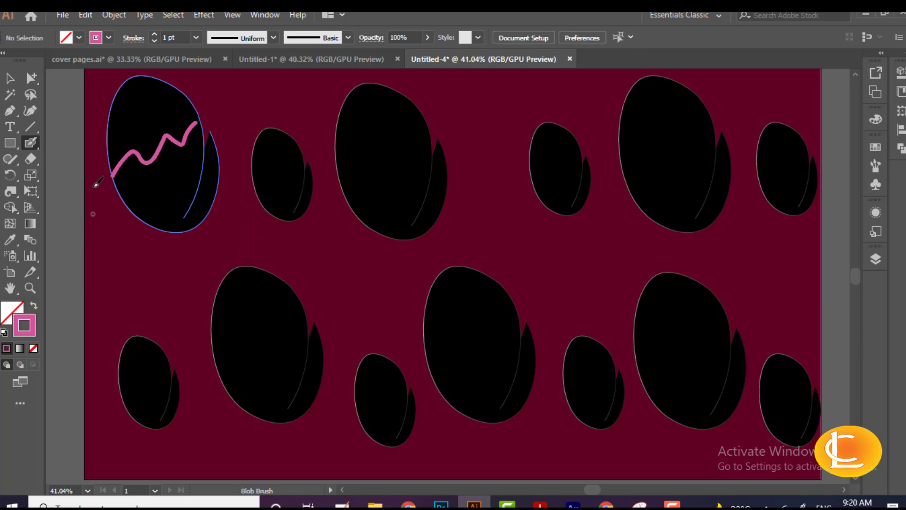
pyautogui.click(10, 78)
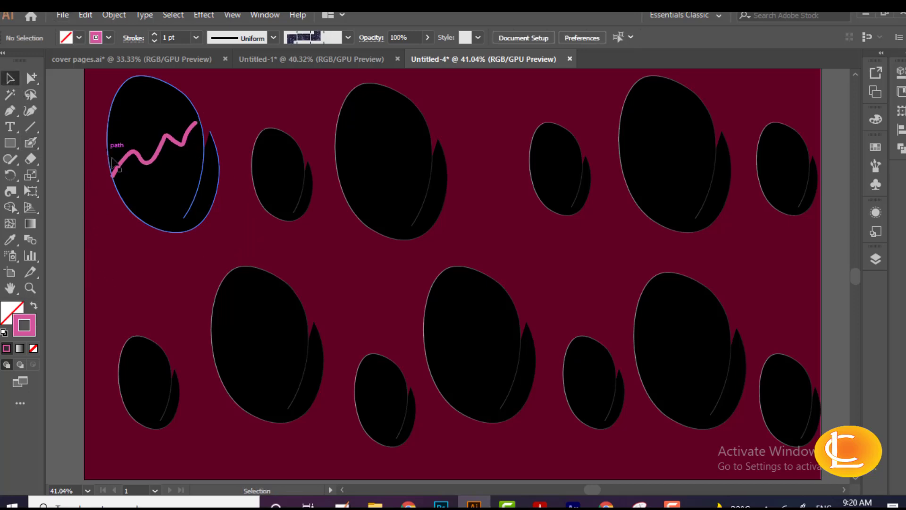
# - Select the pink squiggle, enter isolation mode, then exit it again
pyautogui.click(134, 160)
pyautogui.doubleClick(137, 163)
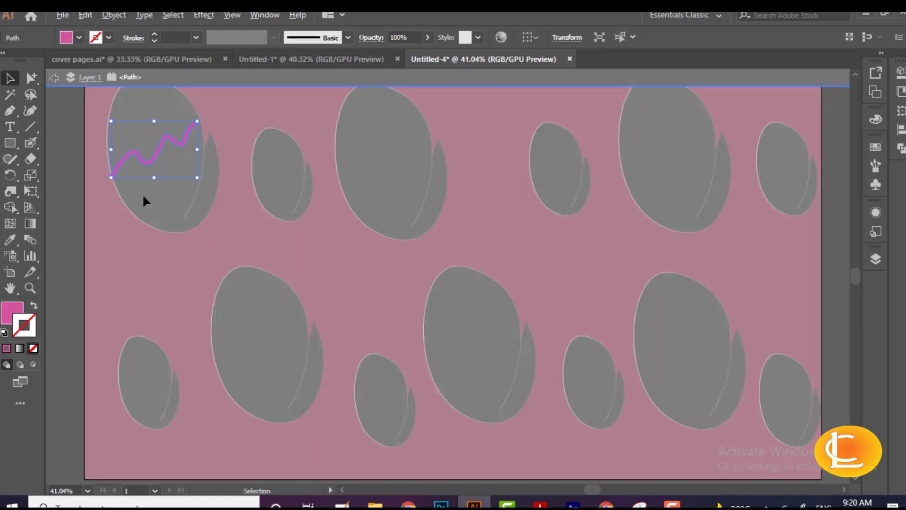
pyautogui.doubleClick(140, 206)
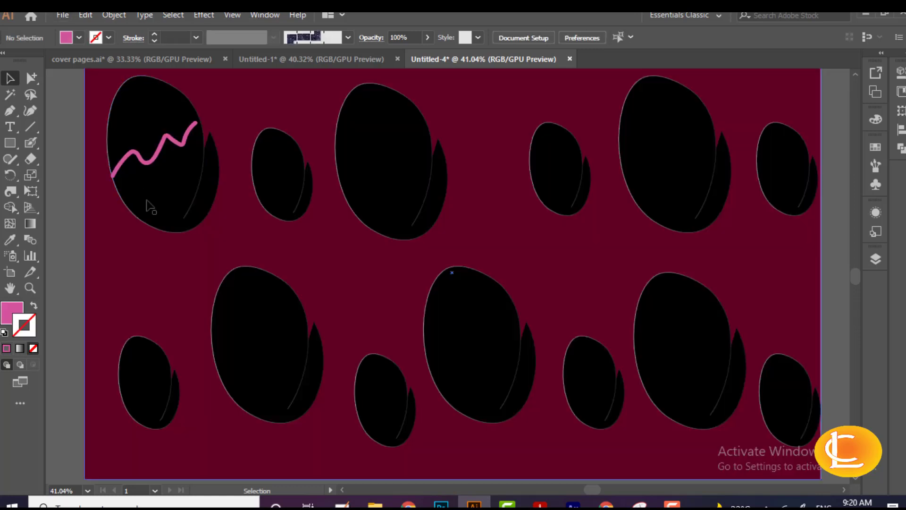
# - Alt-drag squiggle copies onto the lower-left and upper-middle eggs
pyautogui.moveTo(140, 163); pyautogui.dragTo(249, 355)
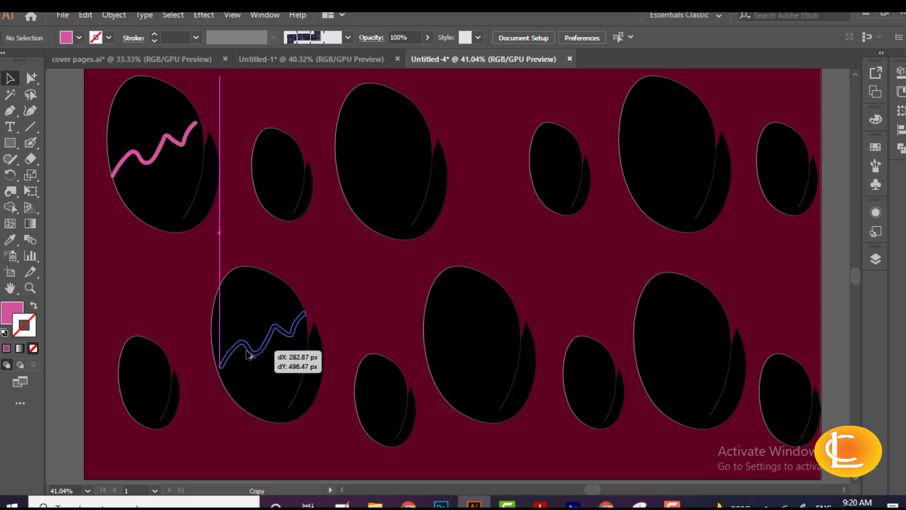
pyautogui.moveTo(249, 354)
pyautogui.mouseDown()
pyautogui.moveTo(400, 154)
pyautogui.moveTo(461, 357)
pyautogui.moveTo(478, 360)
pyautogui.moveTo(681, 146)
pyautogui.mouseUp()
pyautogui.click(457, 132)
pyautogui.click(387, 174)
# - Copy the squiggle onto the top-right egg and stack a second copy higher on the lower-left egg
pyautogui.click(535, 269)
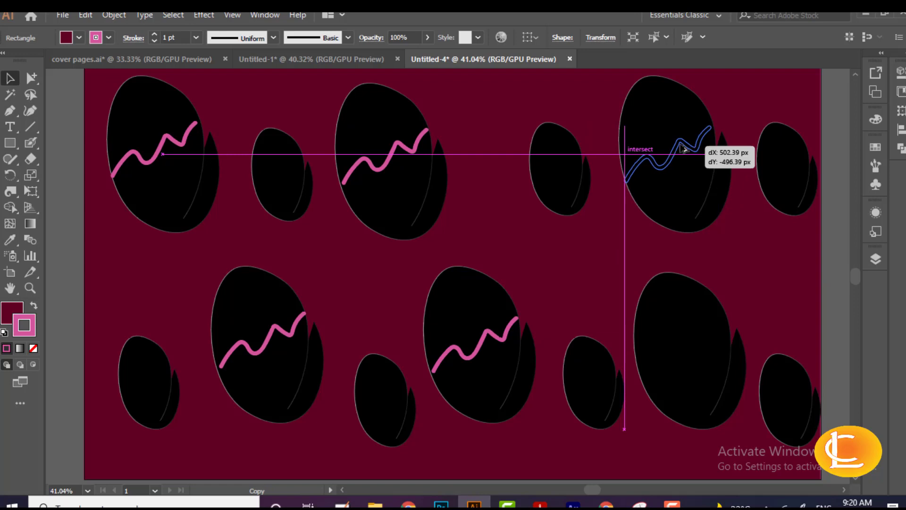
pyautogui.moveTo(682, 148)
pyautogui.mouseDown()
pyautogui.moveTo(685, 375)
pyautogui.moveTo(679, 363)
pyautogui.mouseUp()
pyautogui.click(753, 264)
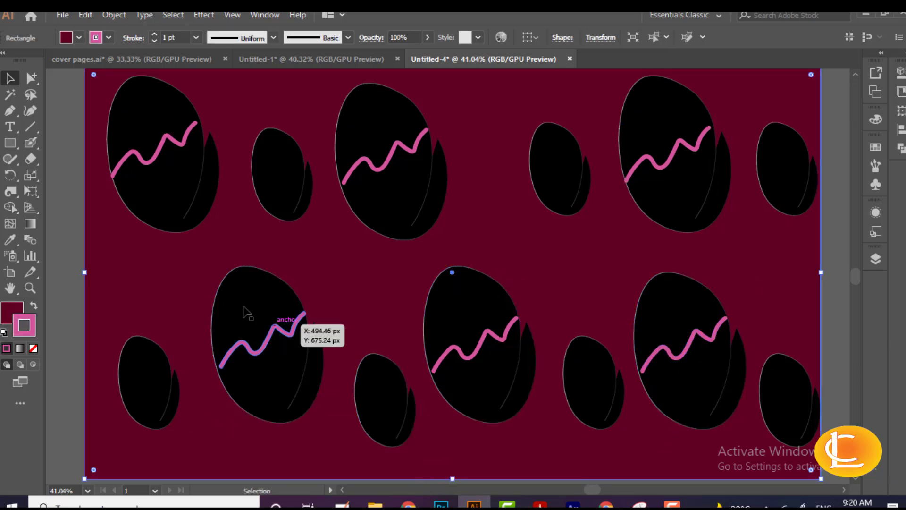
pyautogui.moveTo(273, 351)
pyautogui.mouseDown()
pyautogui.moveTo(256, 296)
pyautogui.moveTo(262, 304)
pyautogui.mouseUp()
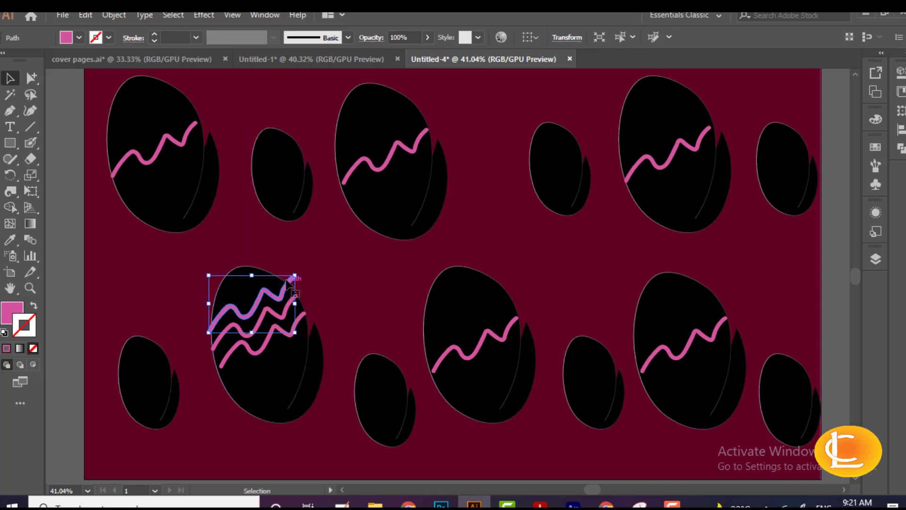
# - Shrink the top squiggle on the lower-left egg slightly
pyautogui.click(306, 282)
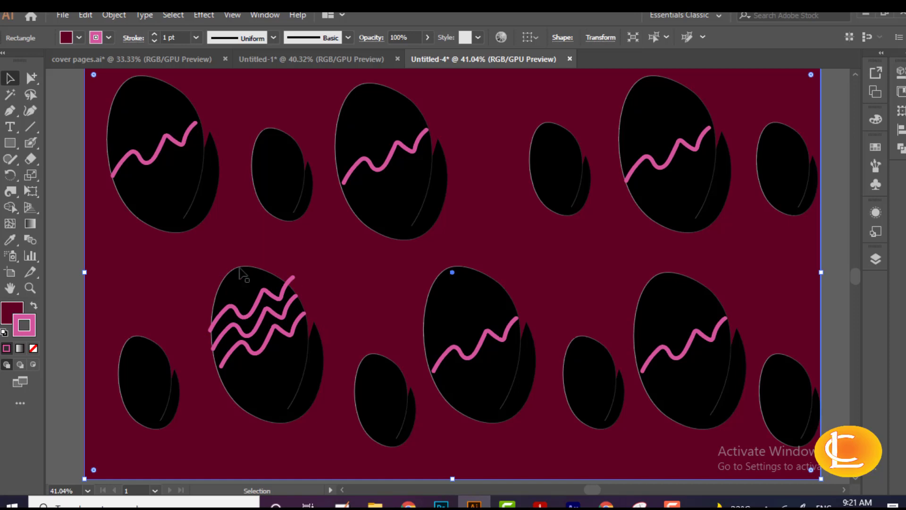
pyautogui.click(294, 278)
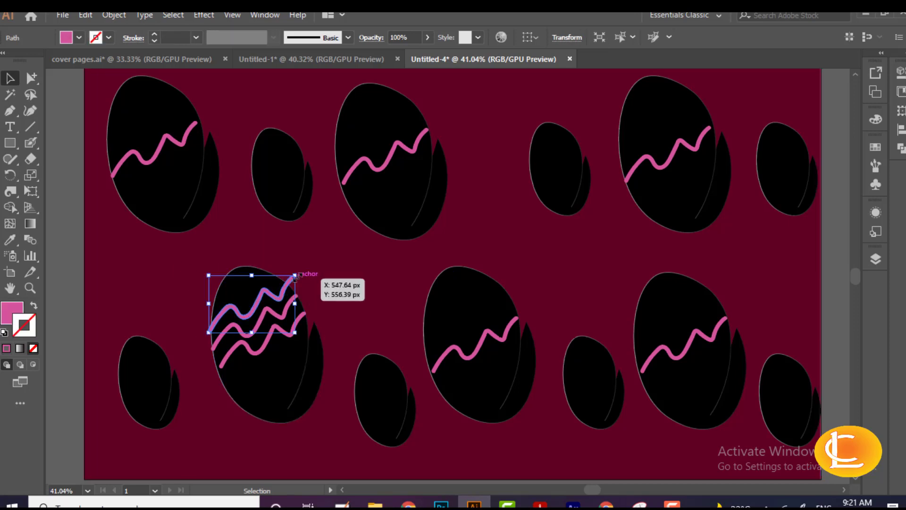
pyautogui.moveTo(295, 276); pyautogui.dragTo(285, 282)
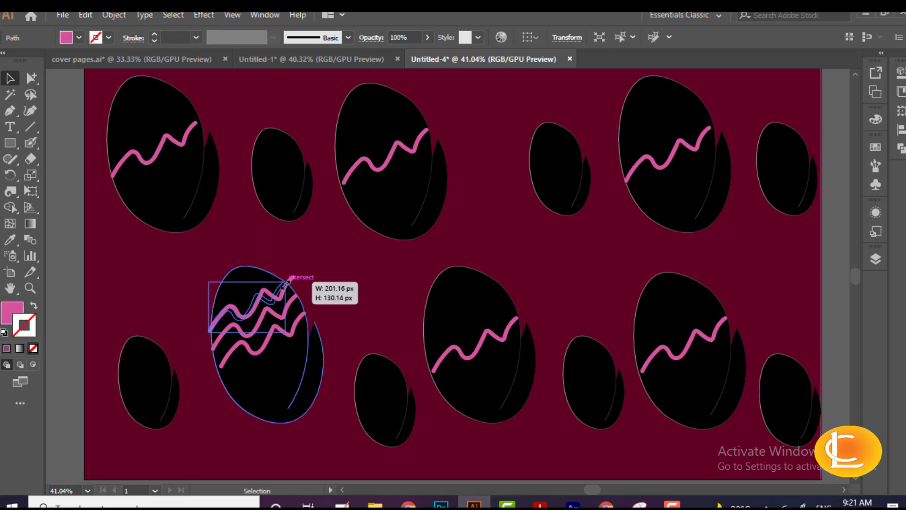
pyautogui.click(301, 267)
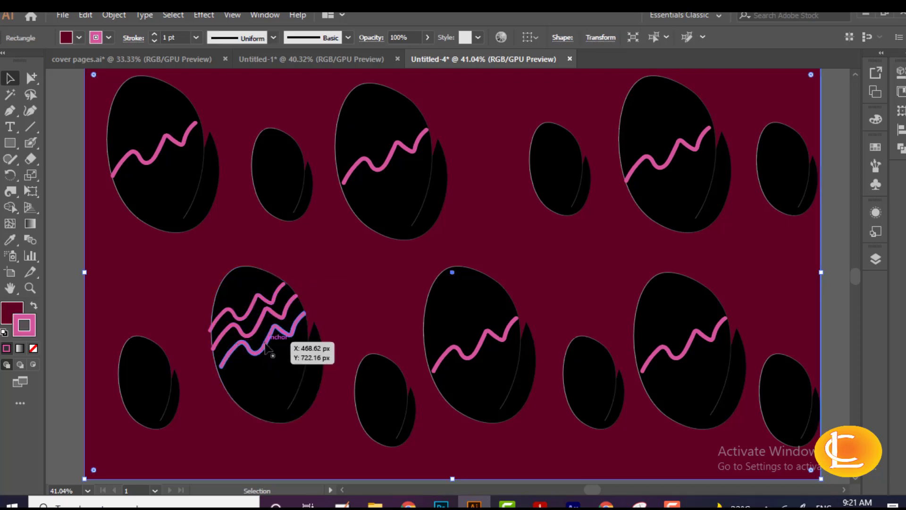
# - Alt-drag three aligned squiggle copies onto the lower-middle egg
pyautogui.moveTo(261, 326); pyautogui.dragTo(480, 324)
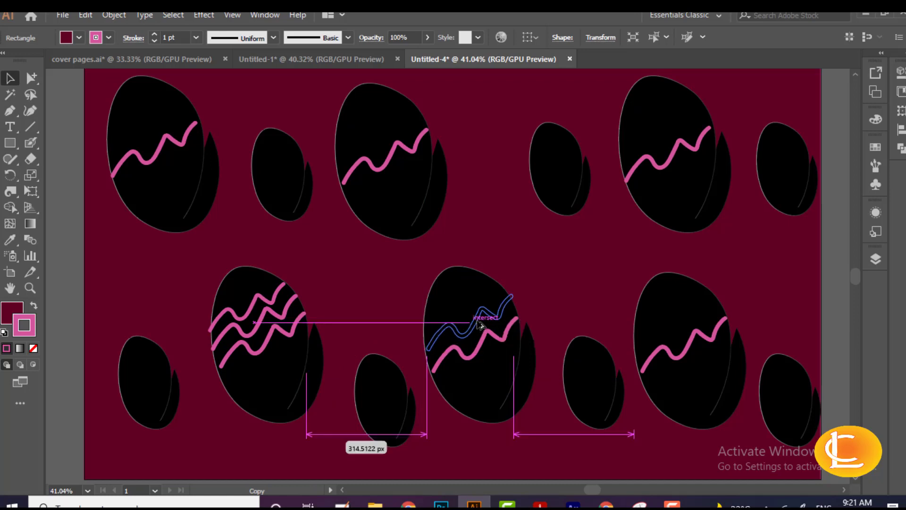
pyautogui.moveTo(481, 325); pyautogui.dragTo(479, 325)
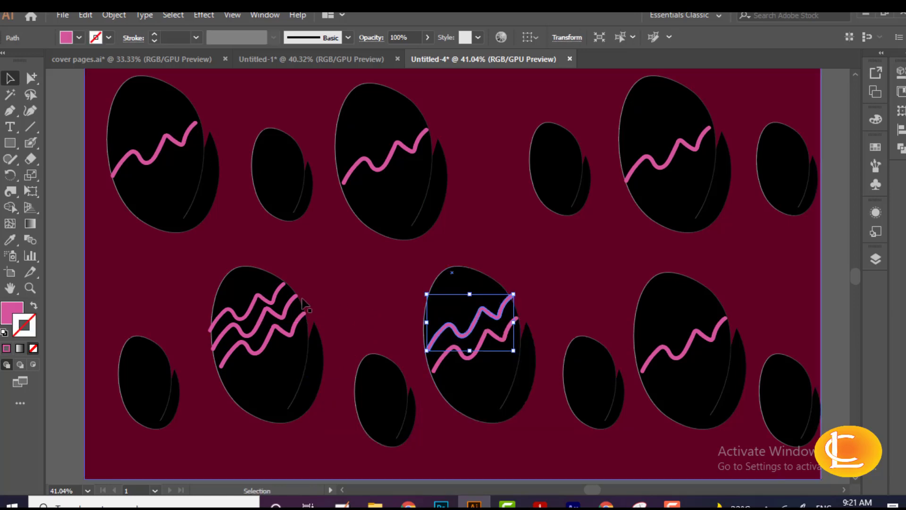
pyautogui.moveTo(325, 296)
pyautogui.mouseDown()
pyautogui.moveTo(381, 283)
pyautogui.moveTo(491, 298)
pyautogui.mouseUp()
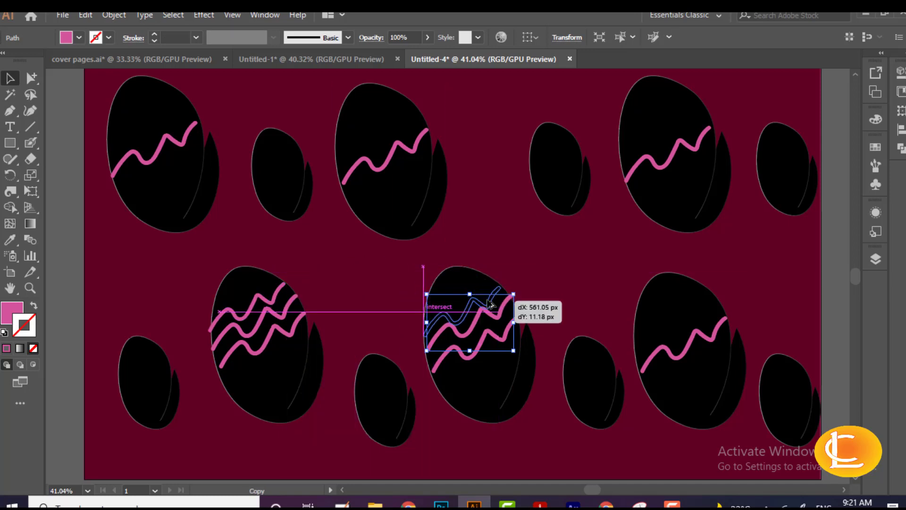
pyautogui.moveTo(491, 298); pyautogui.dragTo(491, 300)
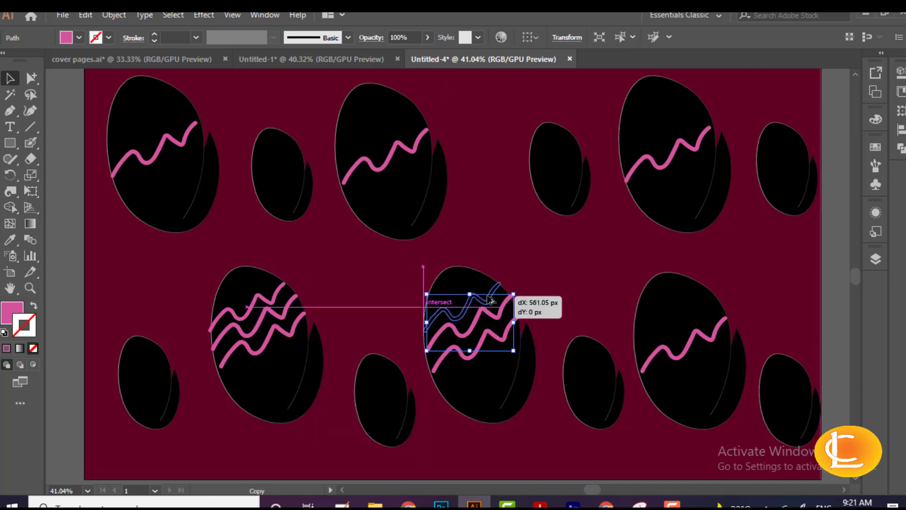
pyautogui.moveTo(517, 282); pyautogui.dragTo(518, 282)
pyautogui.click(518, 282)
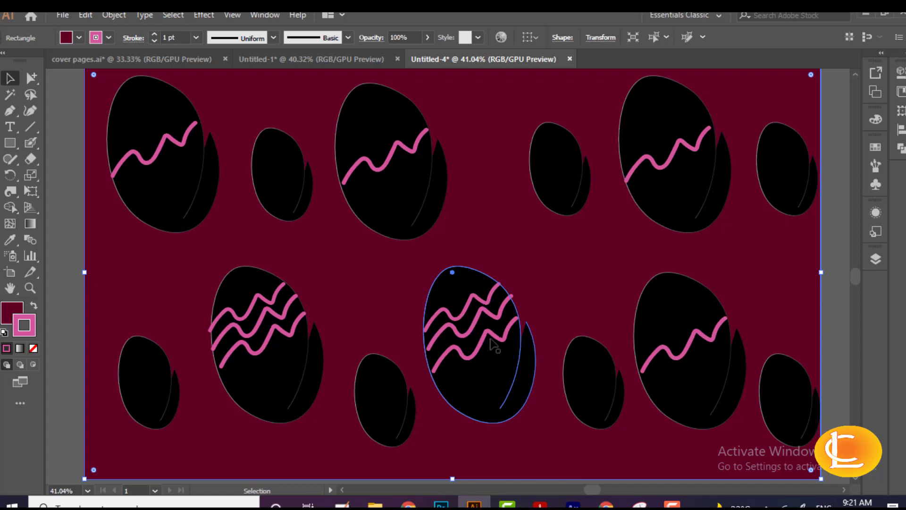
# - Stack squiggle copies onto the lower-right egg
pyautogui.moveTo(492, 340); pyautogui.dragTo(699, 339)
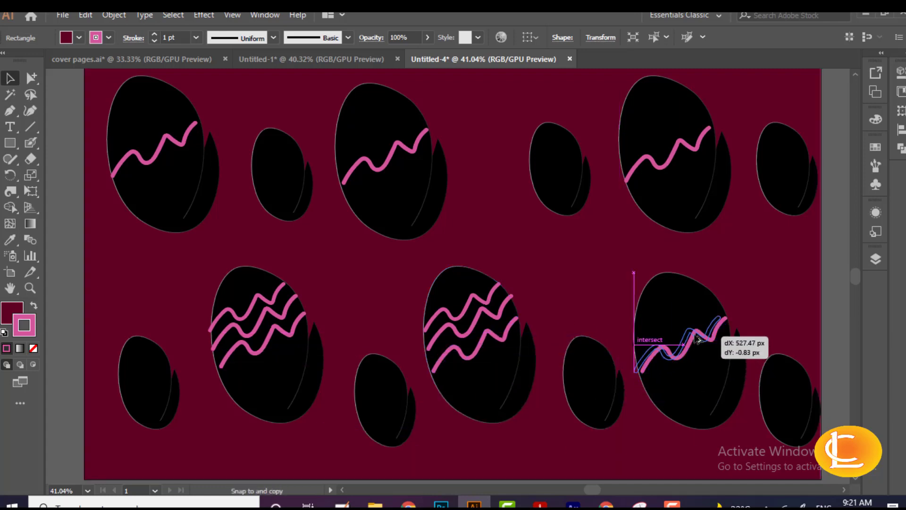
pyautogui.moveTo(699, 338)
pyautogui.mouseDown()
pyautogui.moveTo(701, 325)
pyautogui.moveTo(559, 305)
pyautogui.moveTo(705, 300)
pyautogui.mouseUp()
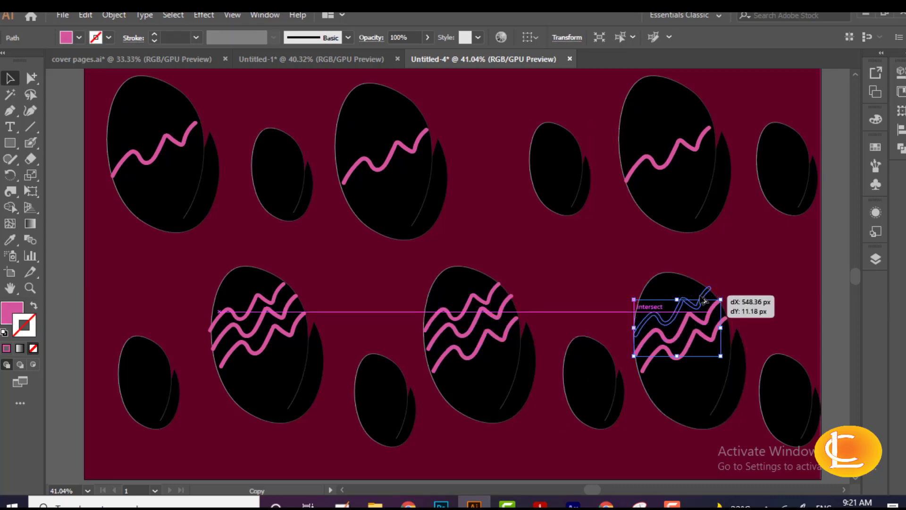
pyautogui.moveTo(705, 301); pyautogui.dragTo(704, 304)
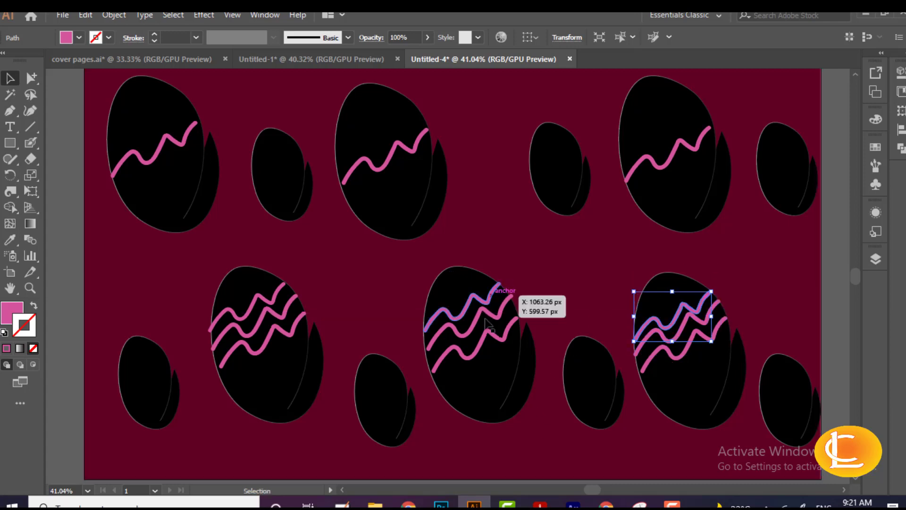
# - Stack squiggle copies onto the upper-right egg, then deselect
pyautogui.moveTo(485, 312); pyautogui.dragTo(679, 131)
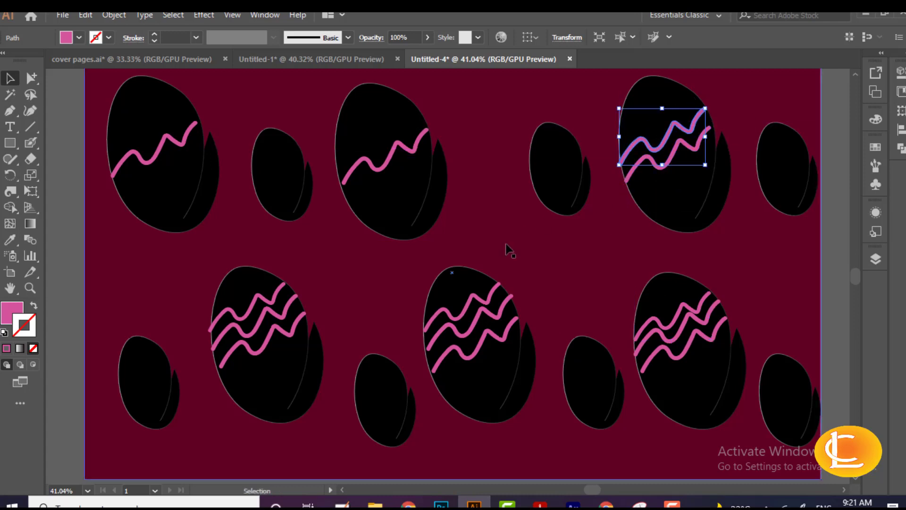
pyautogui.moveTo(525, 257)
pyautogui.mouseDown()
pyautogui.moveTo(609, 193)
pyautogui.moveTo(697, 101)
pyautogui.mouseUp()
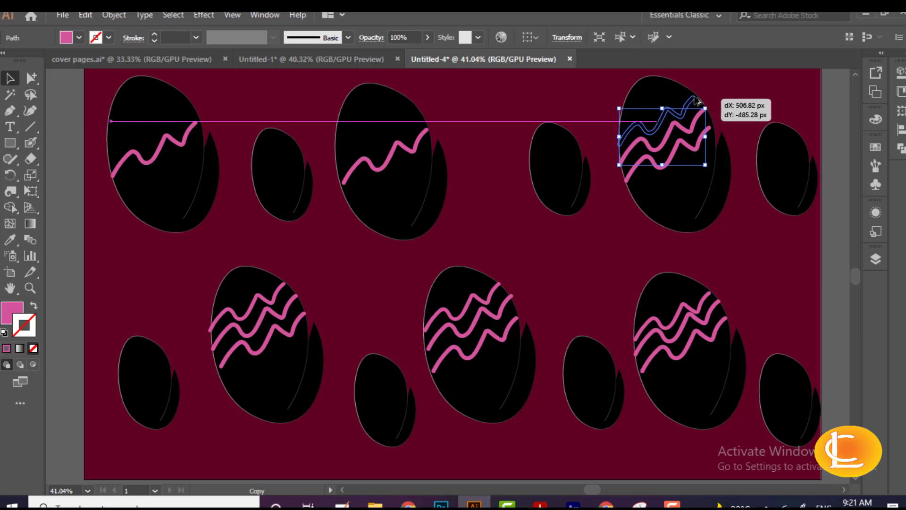
pyautogui.moveTo(698, 100); pyautogui.dragTo(697, 100)
pyautogui.click(728, 89)
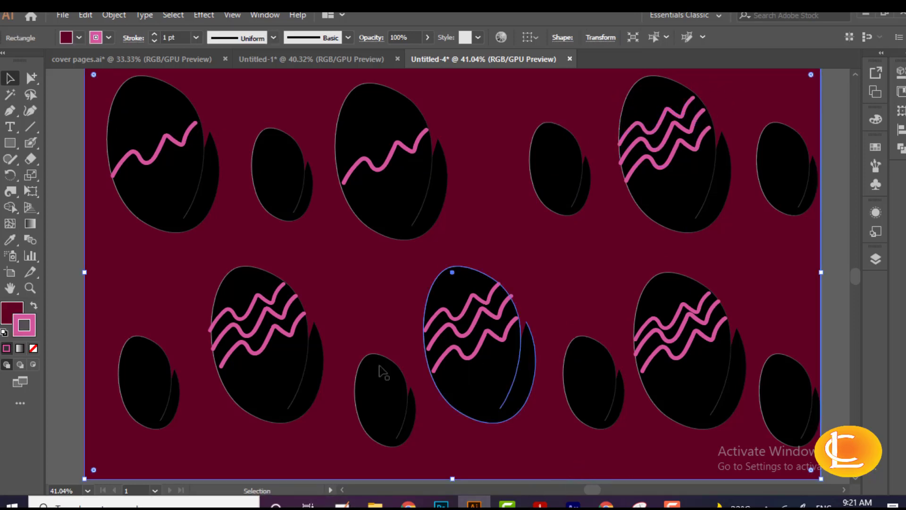
# - Alt-drag squiggle copies from the lower-middle egg onto the upper-middle and upper-left eggs, then deselect
pyautogui.moveTo(457, 343)
pyautogui.mouseDown()
pyautogui.moveTo(387, 121)
pyautogui.moveTo(384, 172)
pyautogui.moveTo(358, 162)
pyautogui.mouseUp()
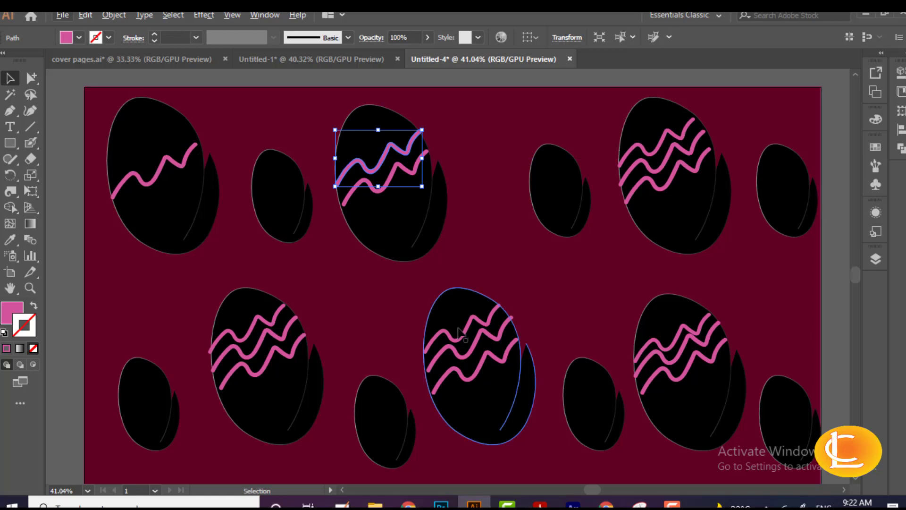
pyautogui.moveTo(461, 332); pyautogui.dragTo(377, 147)
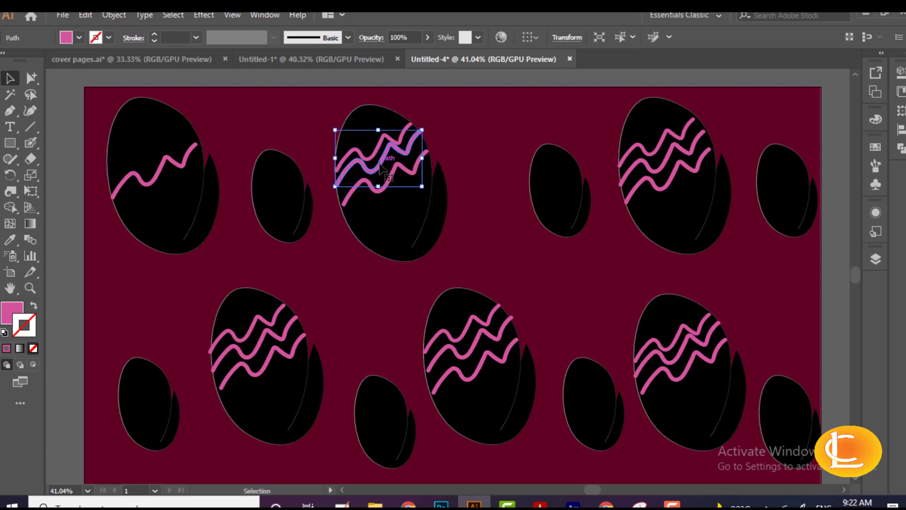
pyautogui.moveTo(357, 164)
pyautogui.mouseDown()
pyautogui.moveTo(277, 144)
pyautogui.moveTo(155, 164)
pyautogui.mouseUp()
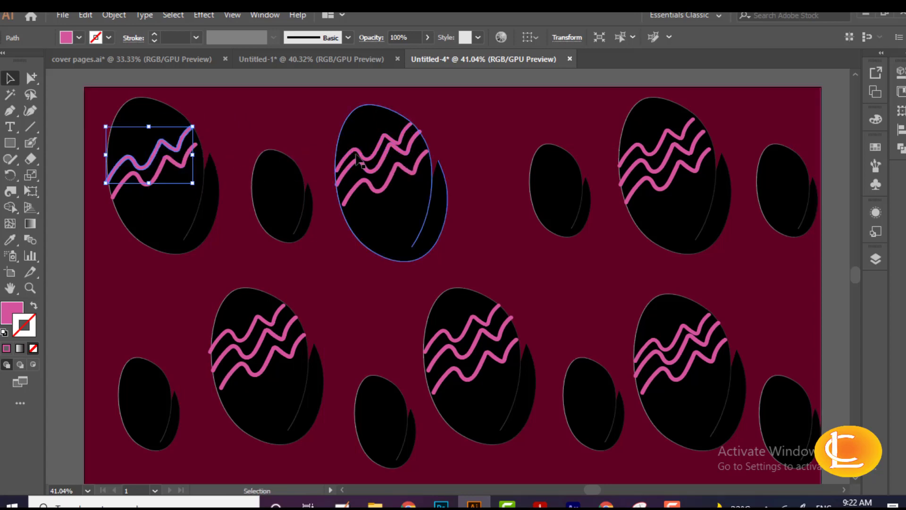
pyautogui.moveTo(362, 173); pyautogui.dragTo(379, 189)
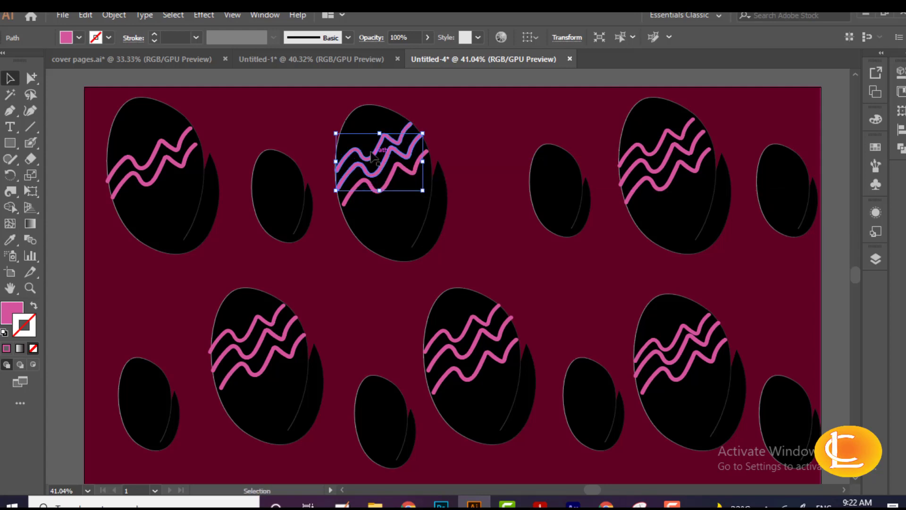
pyautogui.moveTo(372, 154); pyautogui.dragTo(147, 151)
pyautogui.click(245, 163)
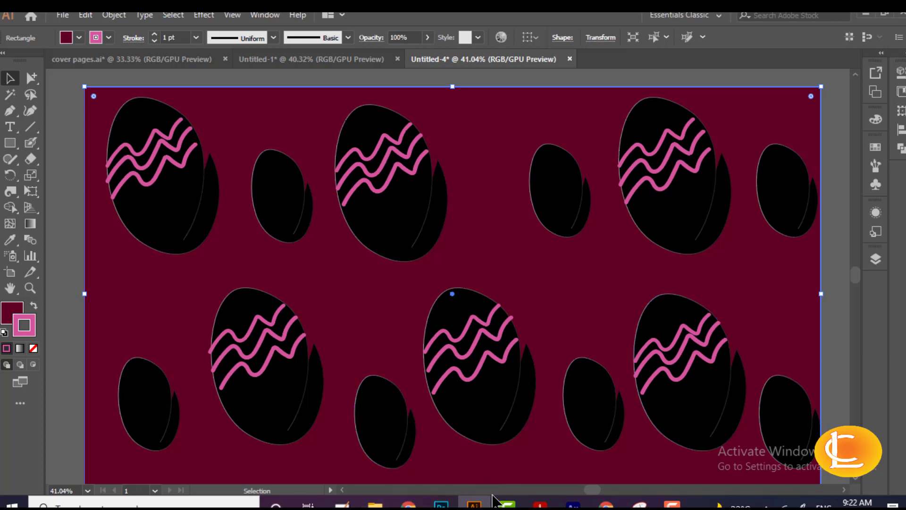
pyautogui.scroll(-2, 492, 472)
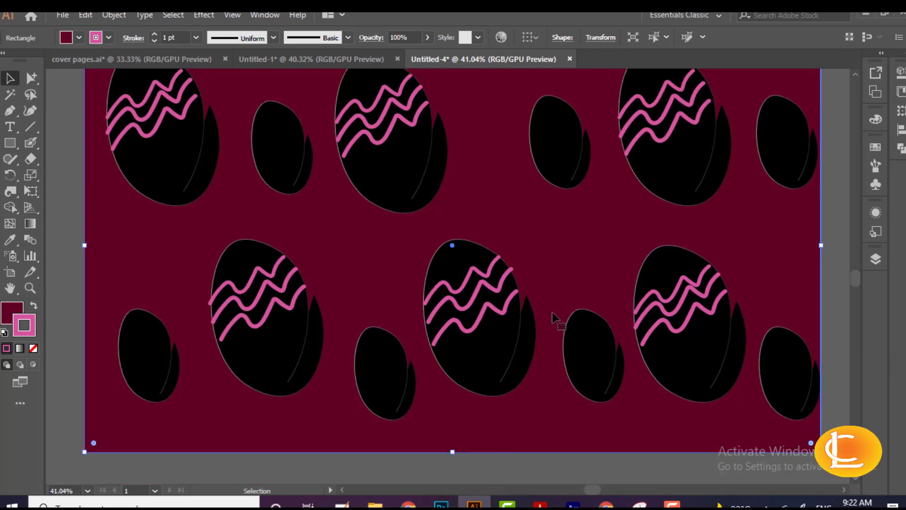